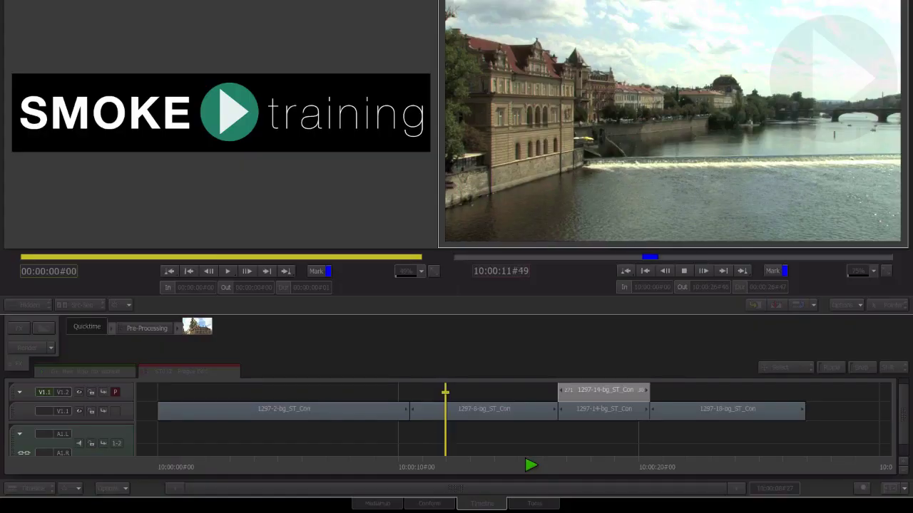
- Add a Colour Correct effect to the church clip and open its editor
drag(536, 463, 580, 456)
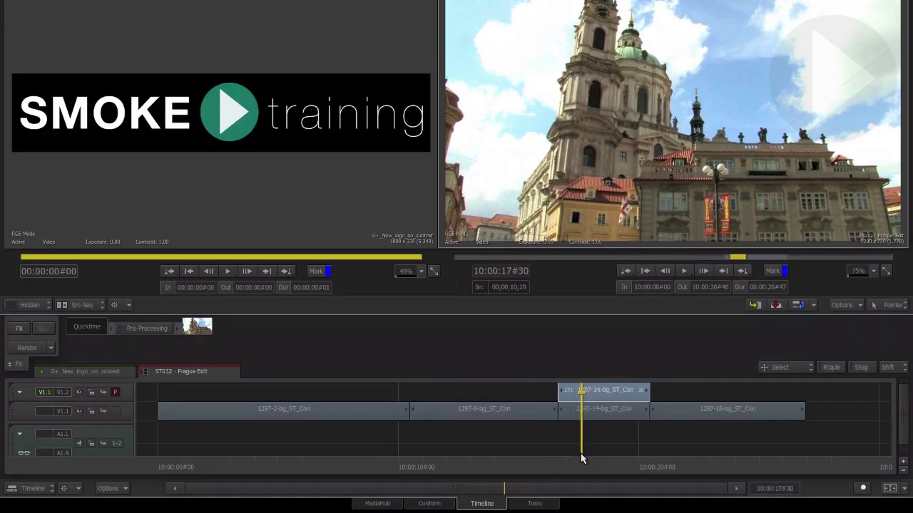
key(ctrl+Tab)
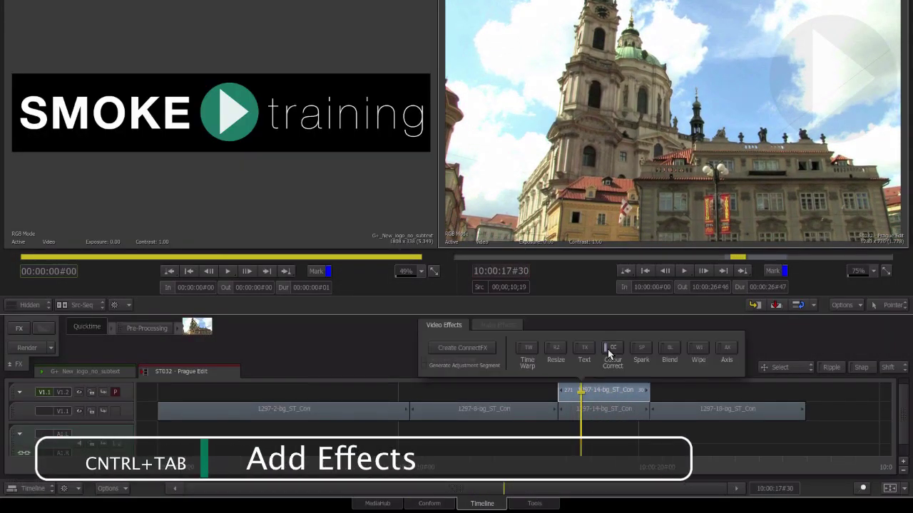
click(611, 350)
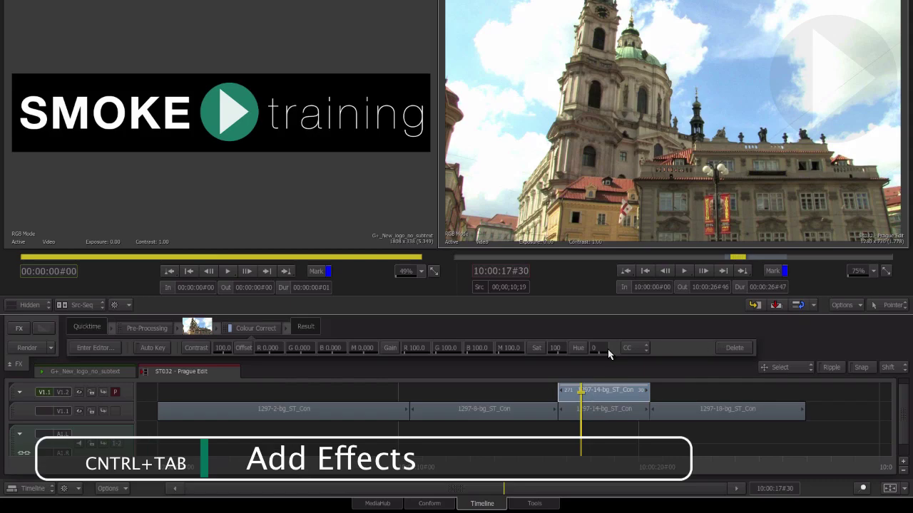
click(100, 346)
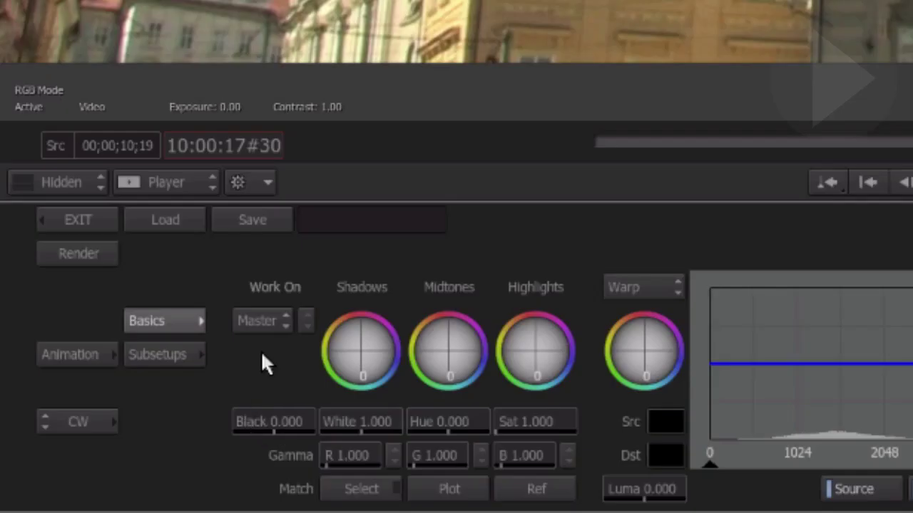
- Switch to selective Sel 1, sample the red banner colour, and set the viewer to Result
click(125, 425)
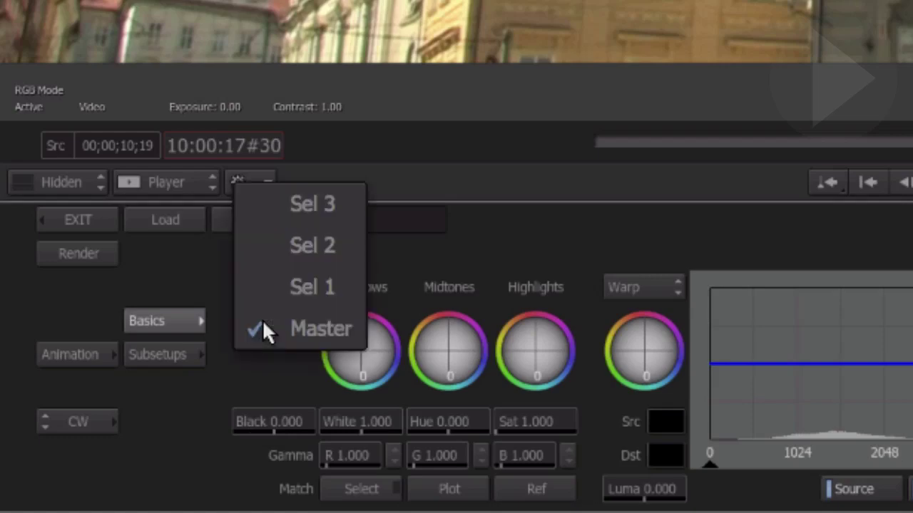
click(306, 287)
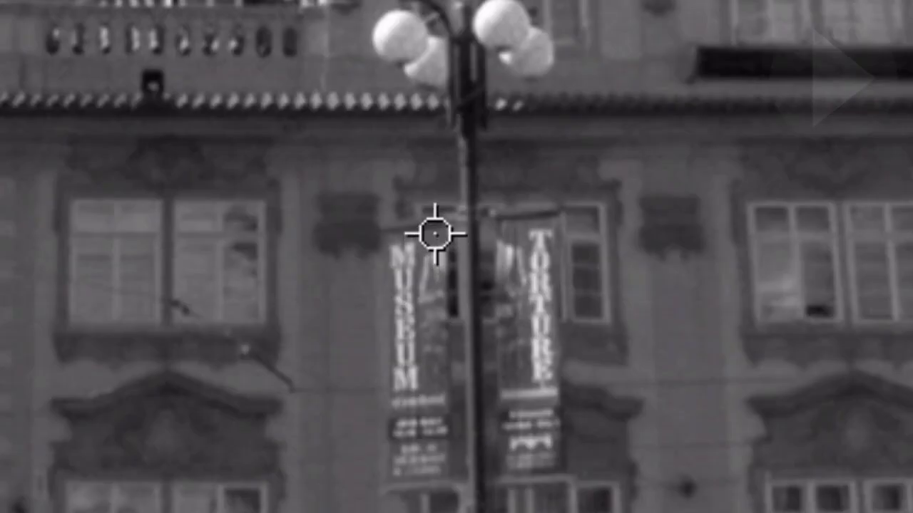
click(427, 231)
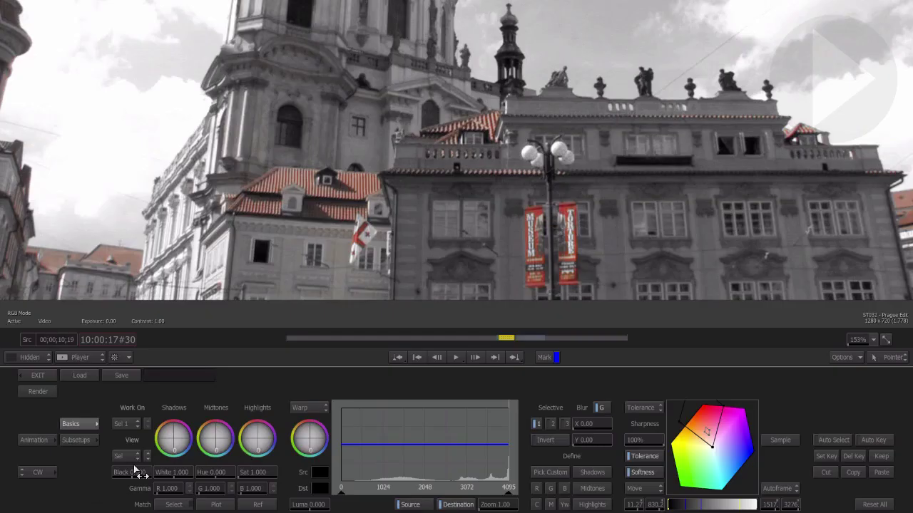
click(126, 422)
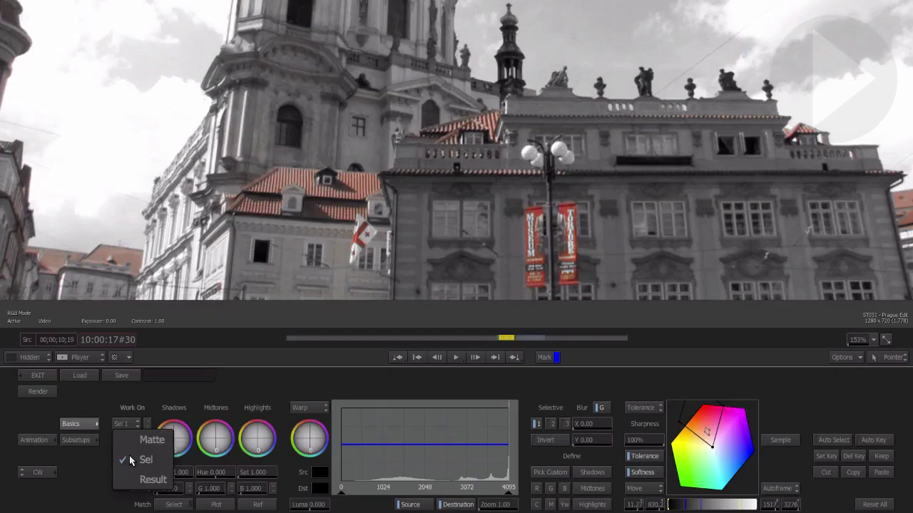
click(323, 437)
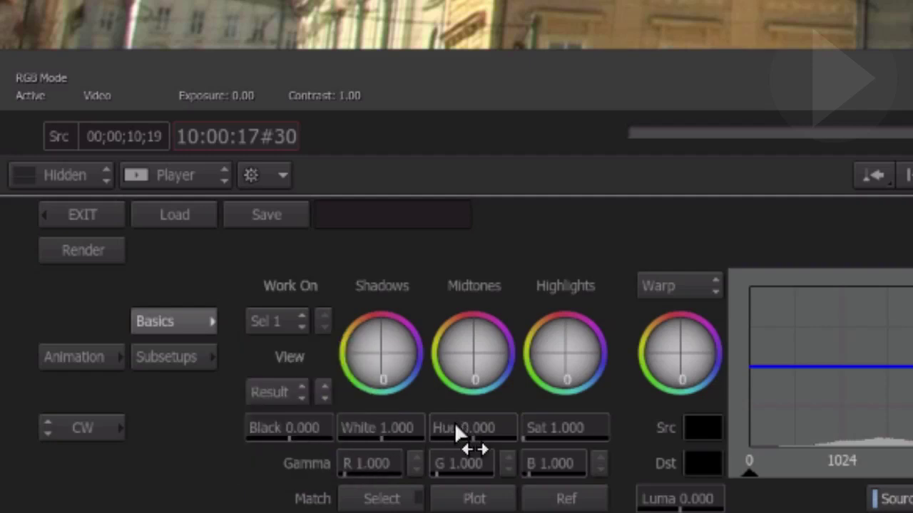
- Set Sel 1 Hue to 100 and Saturation to 0.5
click(460, 430)
text(100)
key(Return)
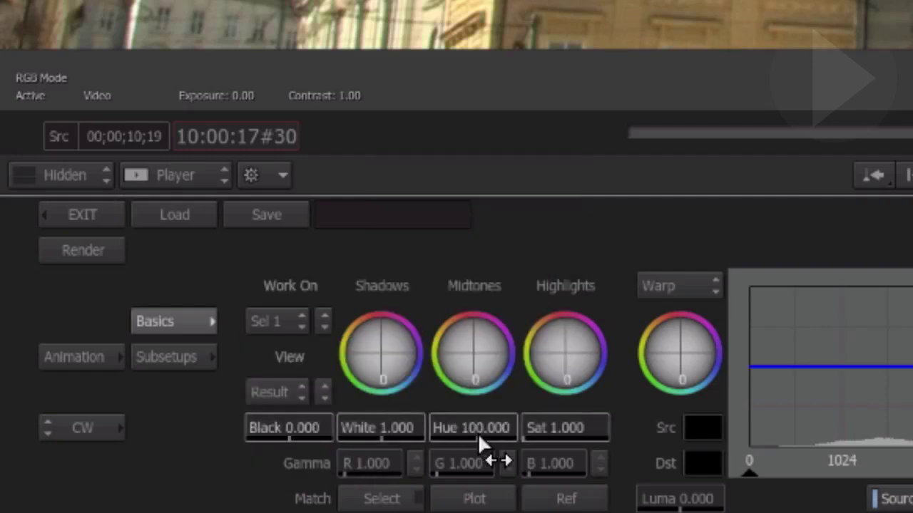
click(557, 430)
text(.)
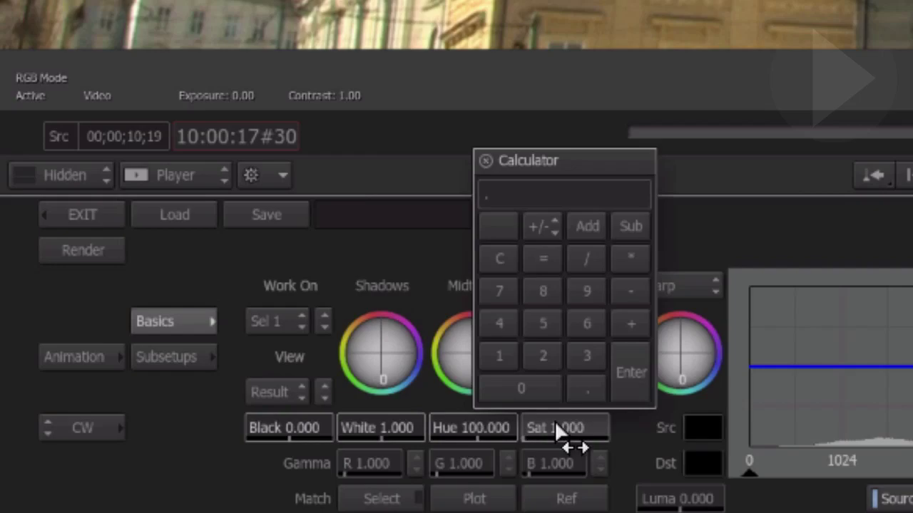
text(5)
key(Return)
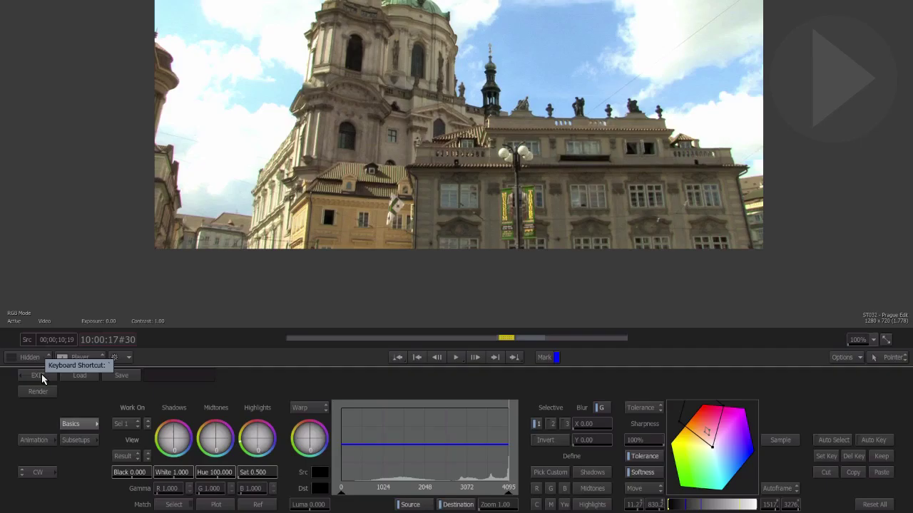
- Exit the colour editor and focus top track V1.2 at 10:00:17#04 to list its video effects
click(41, 374)
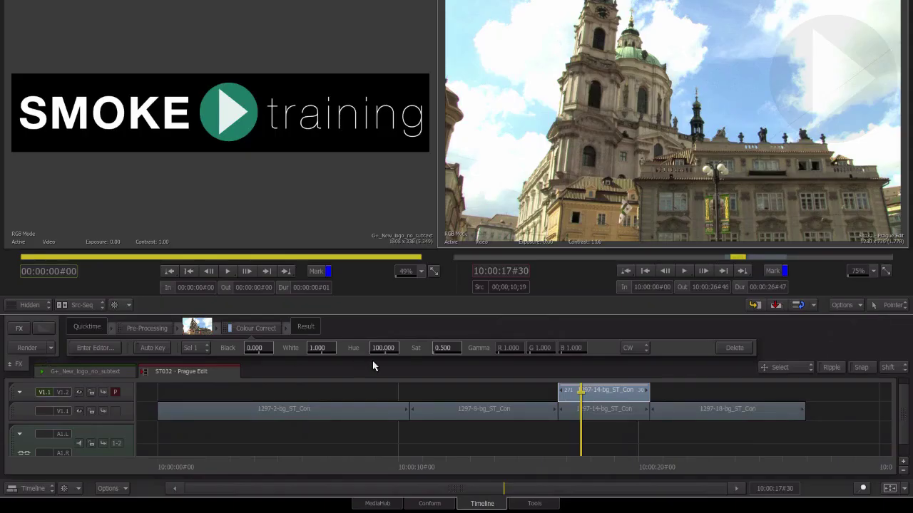
click(551, 460)
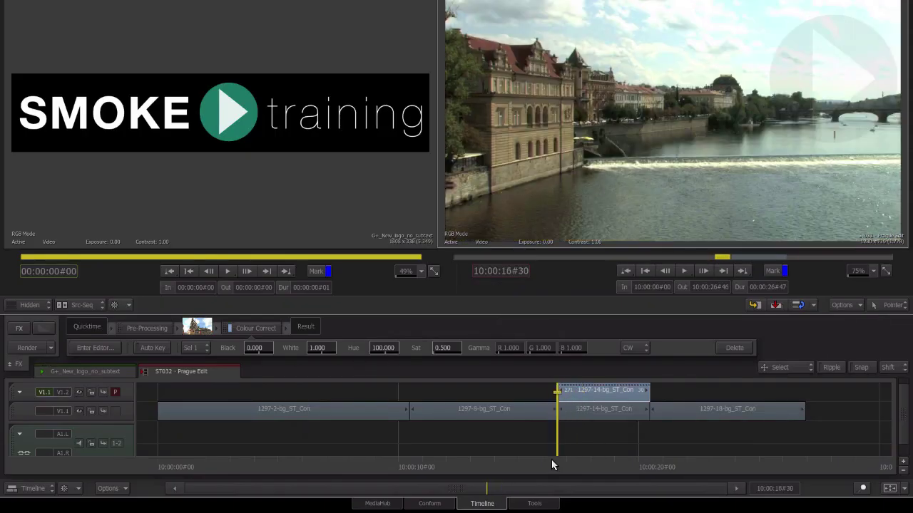
drag(553, 459, 591, 452)
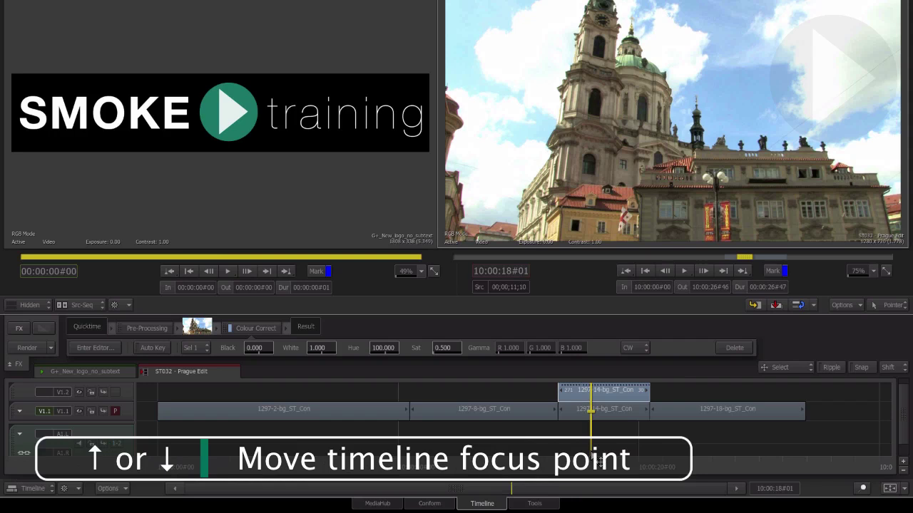
key(Up)
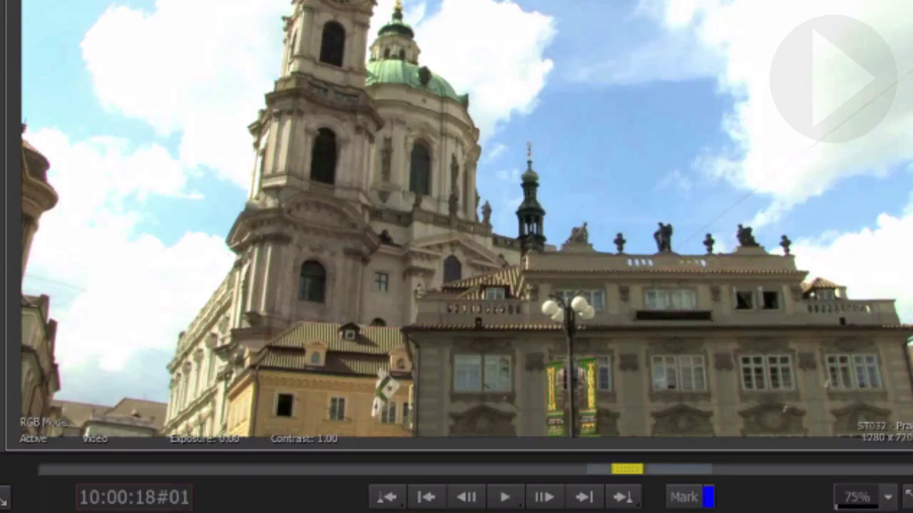
key(Up)
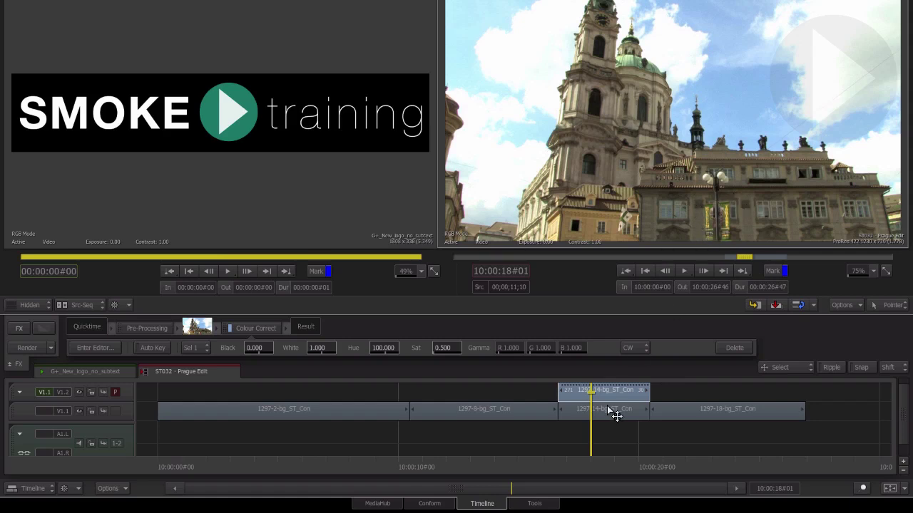
mouse_move(581, 461)
mouse_down()
mouse_move(569, 461)
mouse_move(621, 457)
mouse_move(569, 451)
mouse_up()
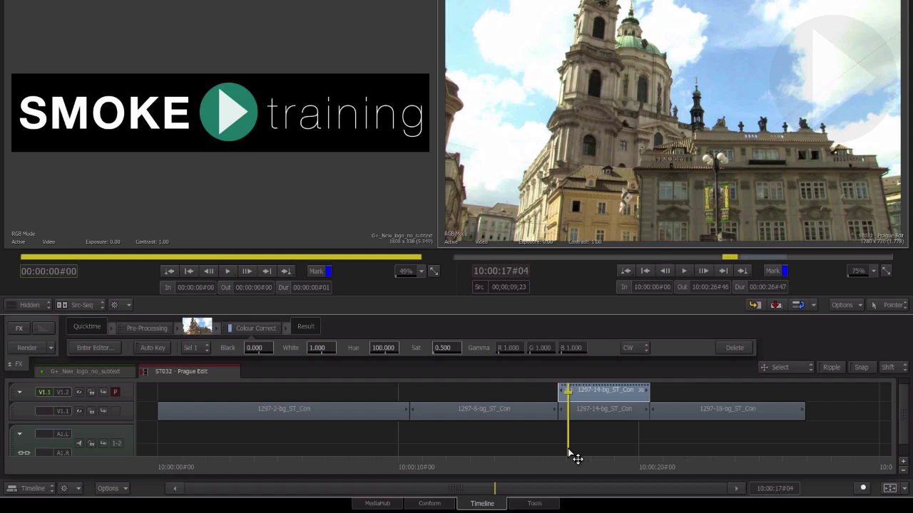
key(ctrl+Tab)
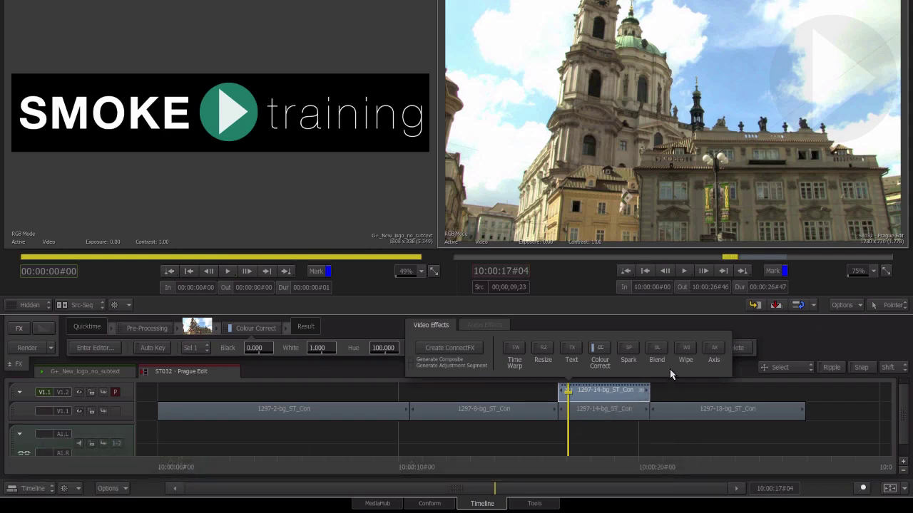
- Add a Wipe effect to the top clip and delete all its default mask nodes
click(685, 355)
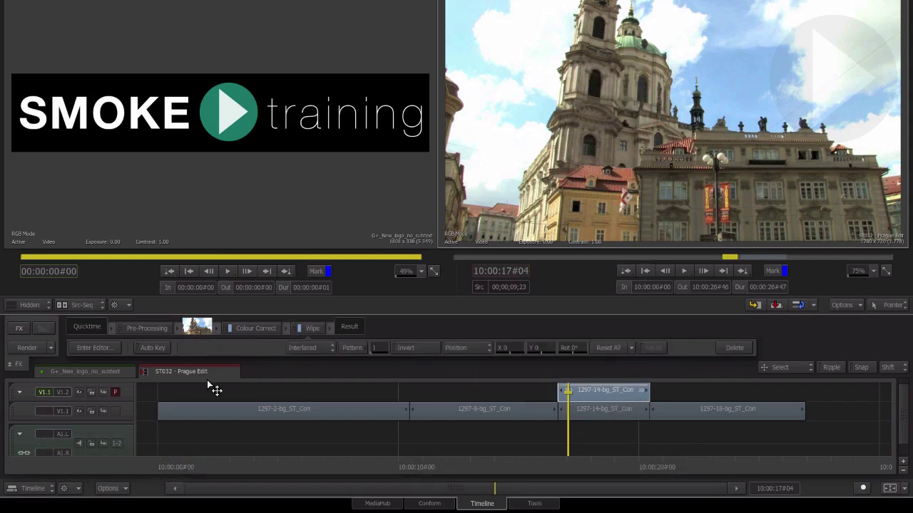
click(87, 350)
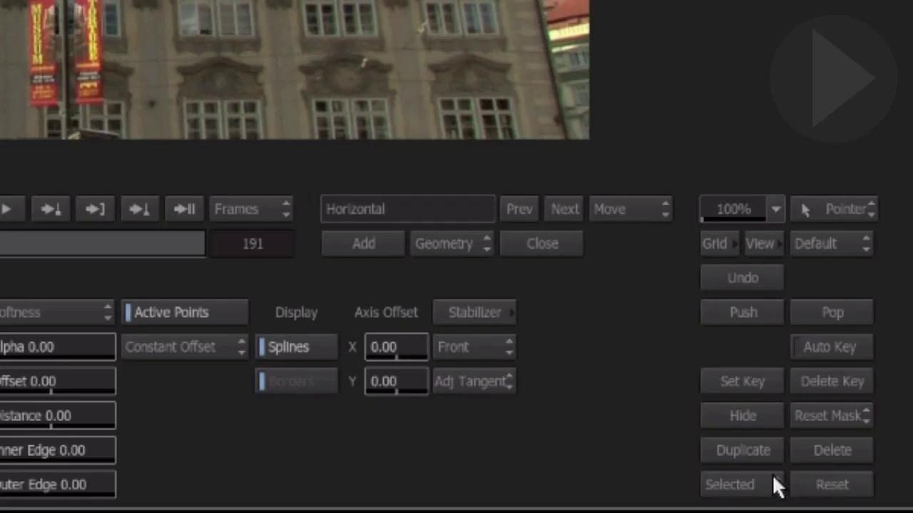
click(776, 485)
click(759, 412)
click(821, 450)
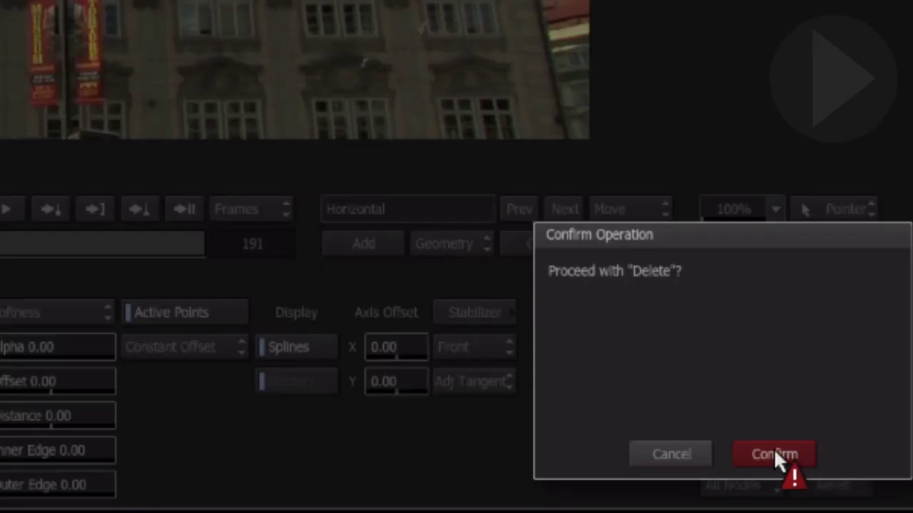
click(773, 454)
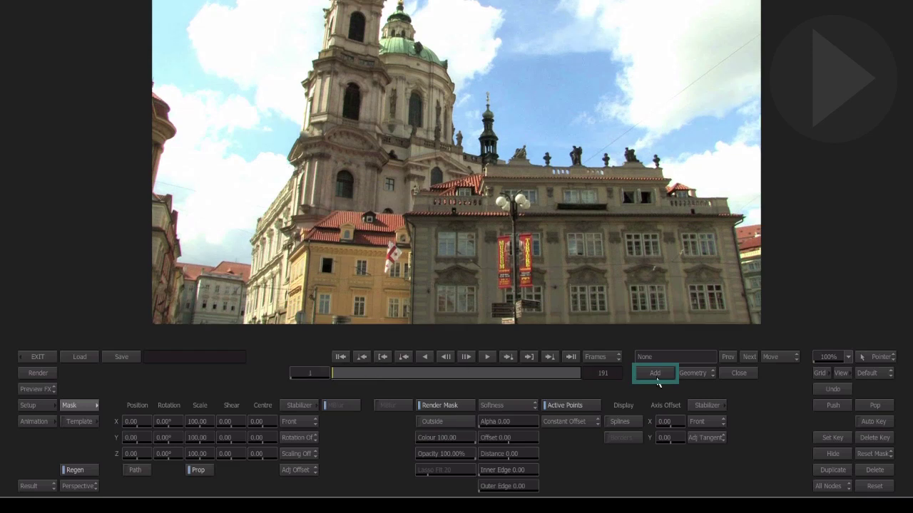
- Add mask geom1 as a closed spline around the two banners, smoothing the closing point
click(651, 373)
click(489, 231)
click(489, 277)
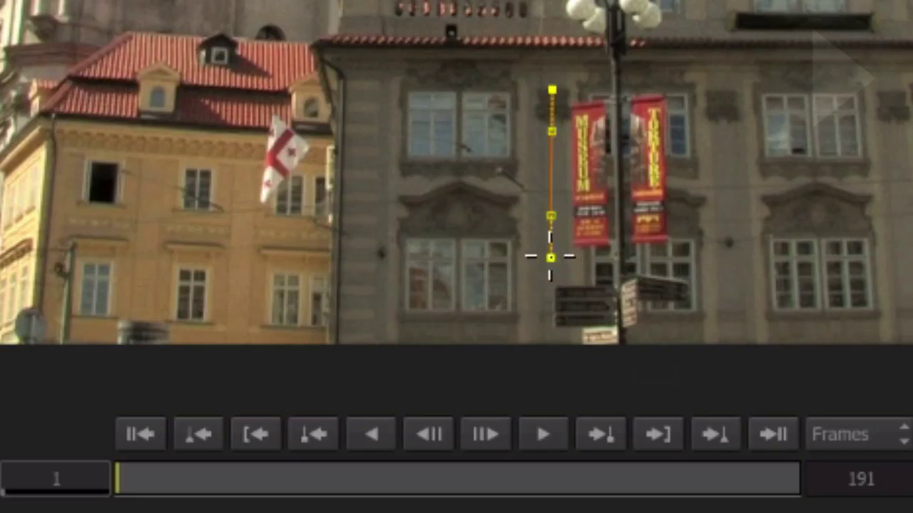
click(695, 260)
click(689, 76)
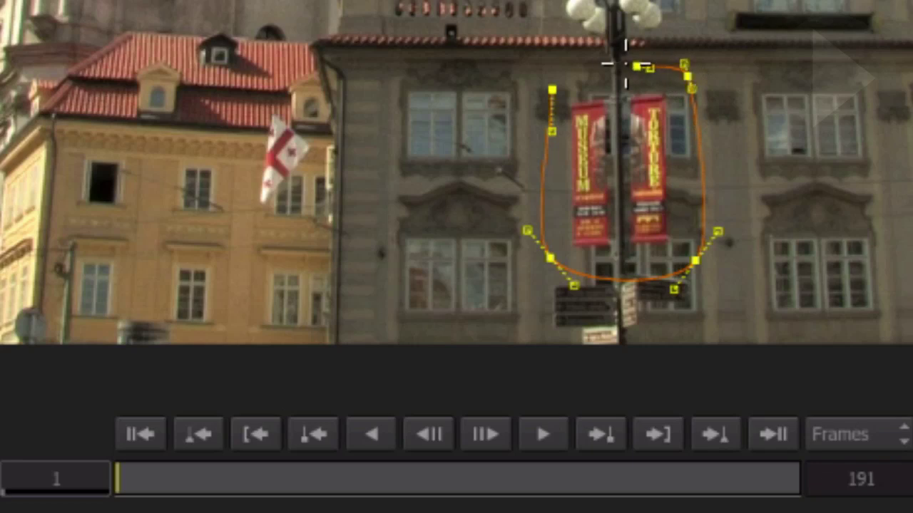
click(553, 90)
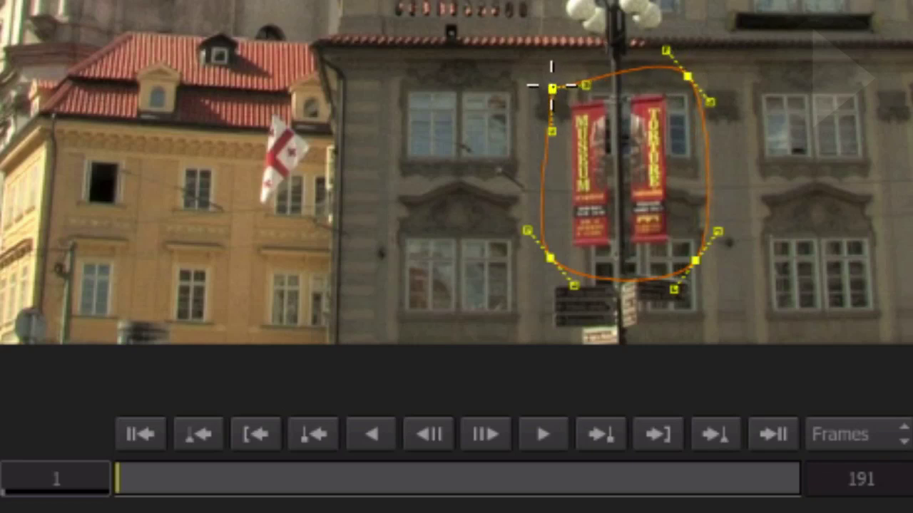
drag(552, 89, 543, 89)
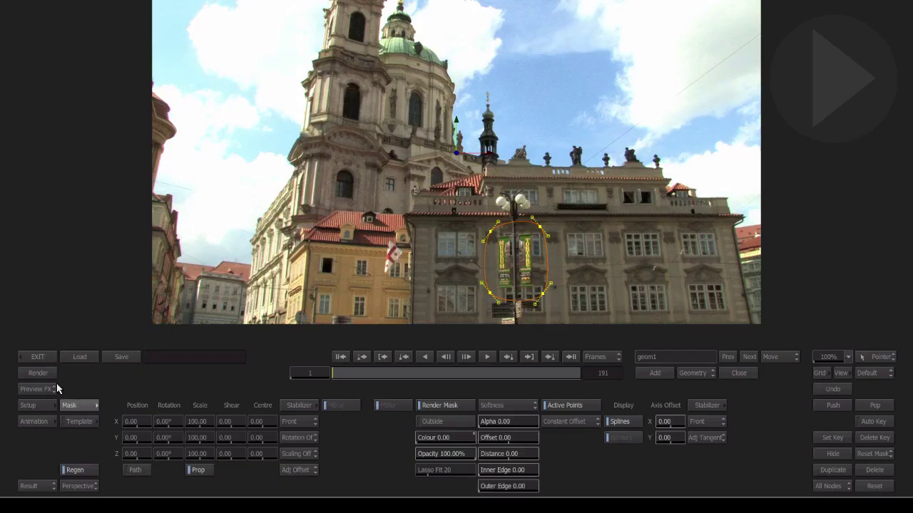
click(53, 388)
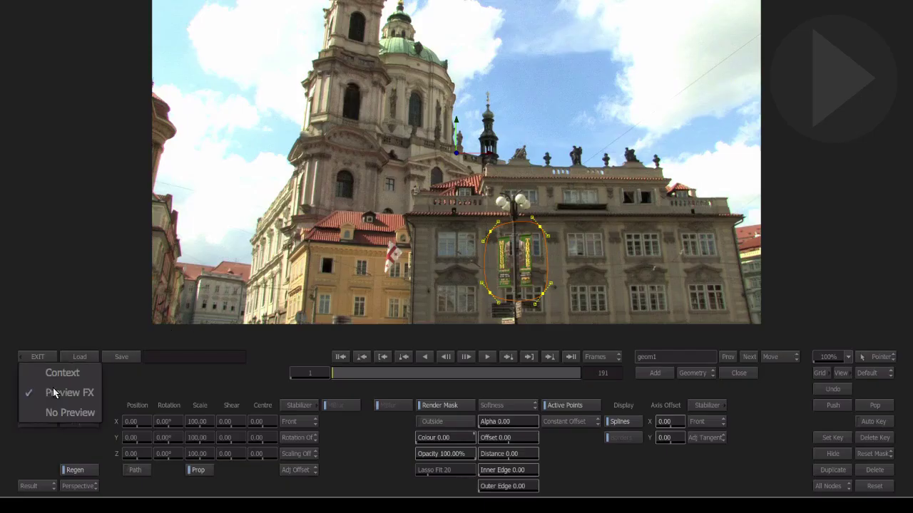
click(70, 392)
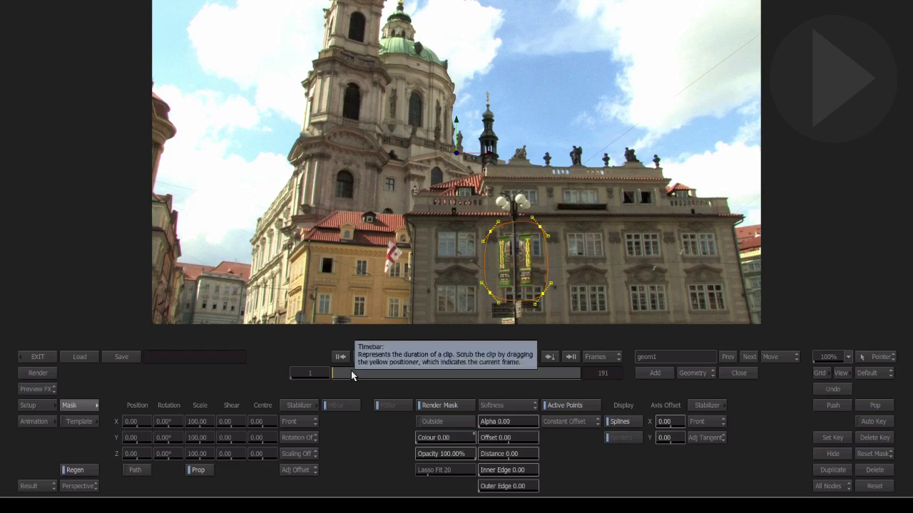
drag(351, 371, 403, 372)
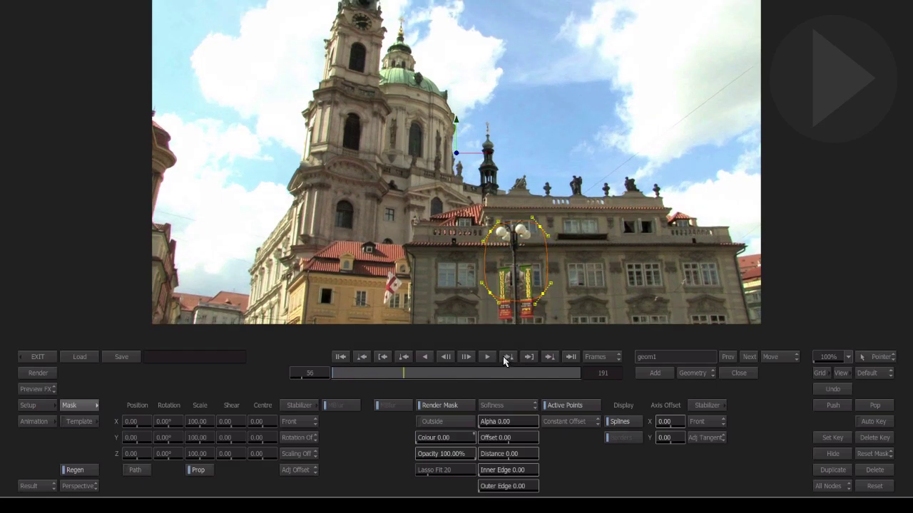
click(506, 358)
click(423, 357)
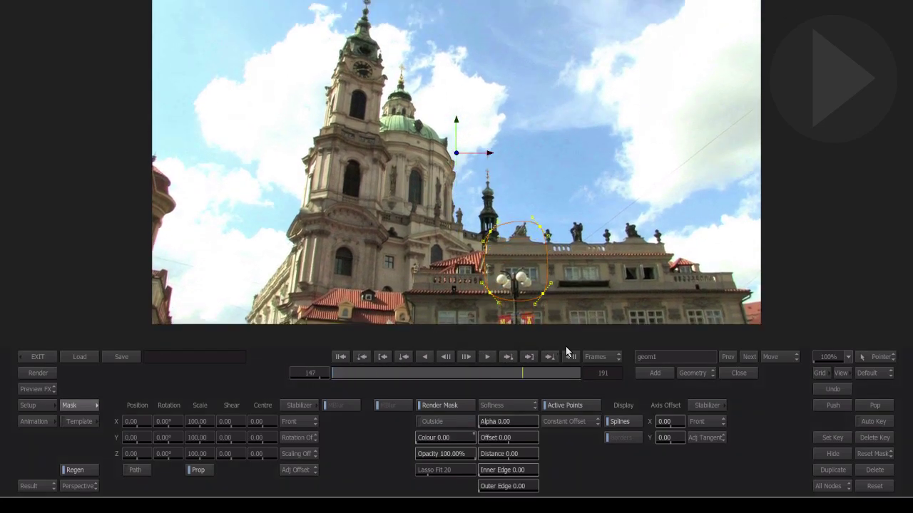
drag(382, 364, 323, 375)
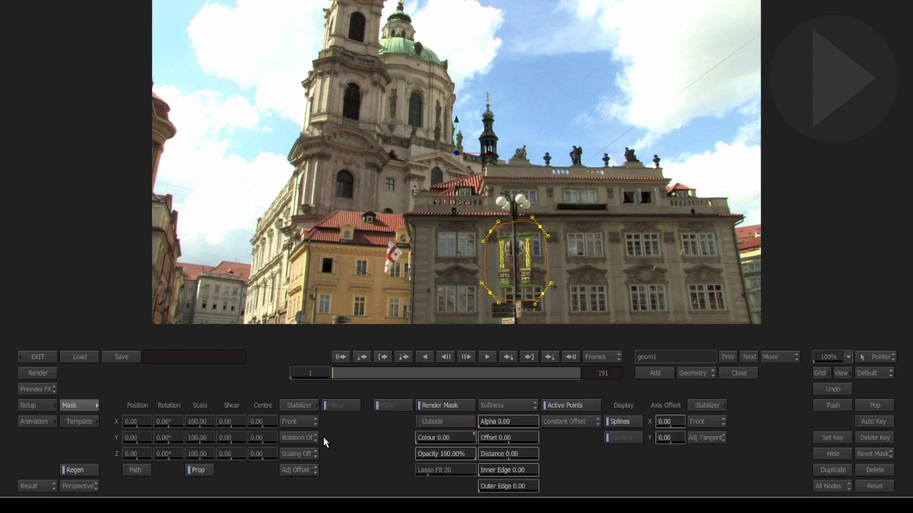
- Open the stabilizer's tracker and zoom the viewer in on the banners
click(306, 404)
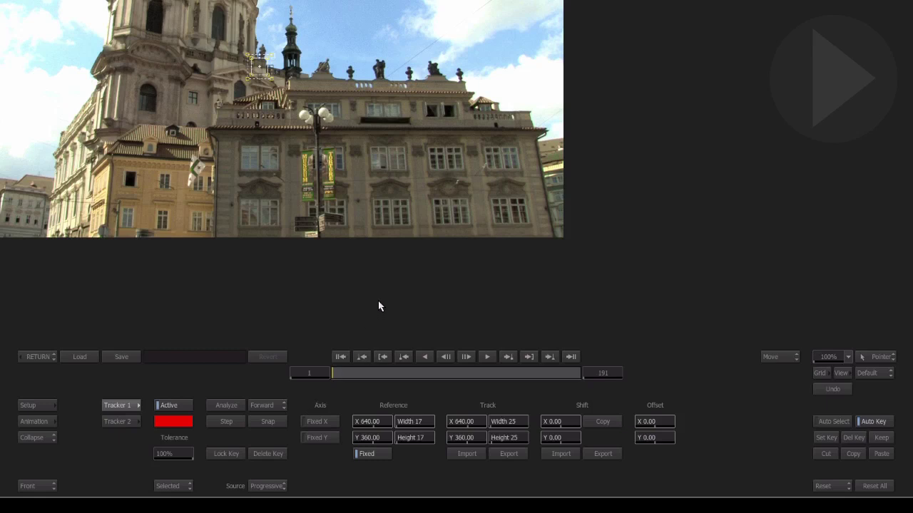
drag(360, 175, 526, 259)
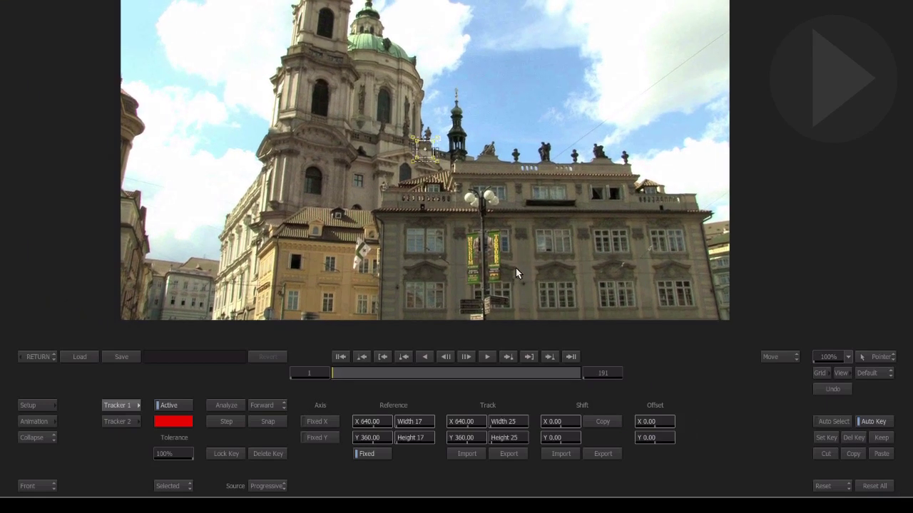
scroll(422, 154, up, 1)
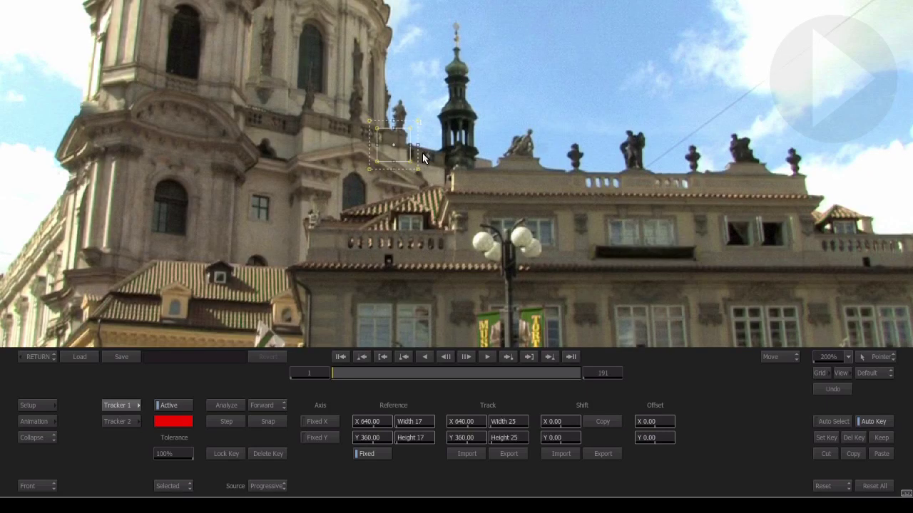
scroll(422, 153, up, 1)
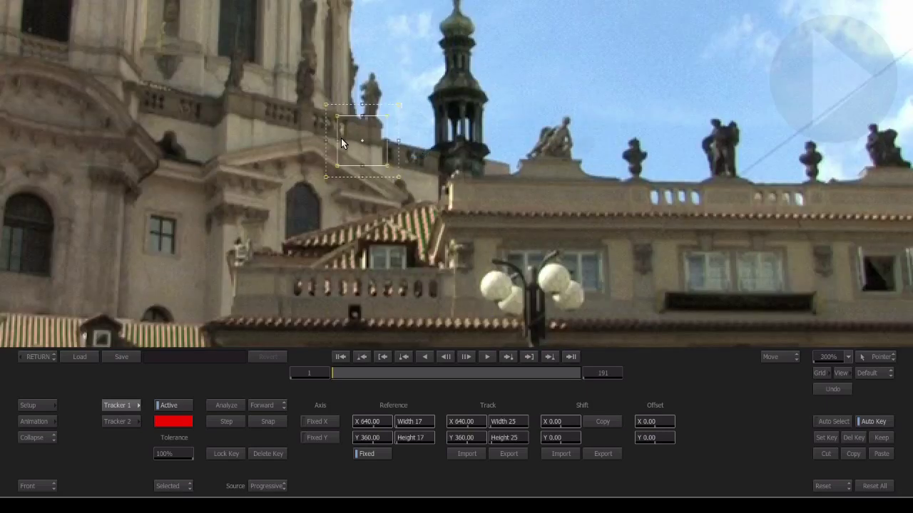
scroll(362, 141, up, 1)
- Enlarge Tracker 1's search area and place its reference box on the left banner at X 731, Y 97
click(361, 141)
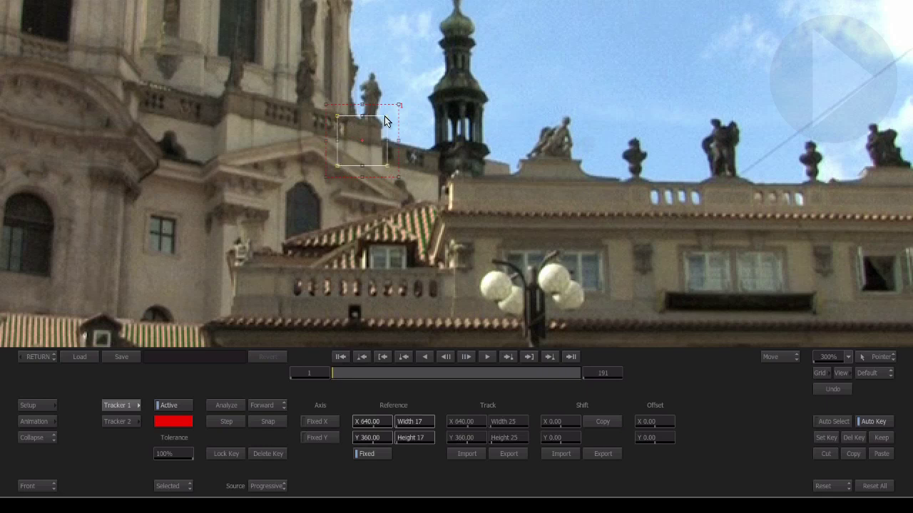
click(326, 105)
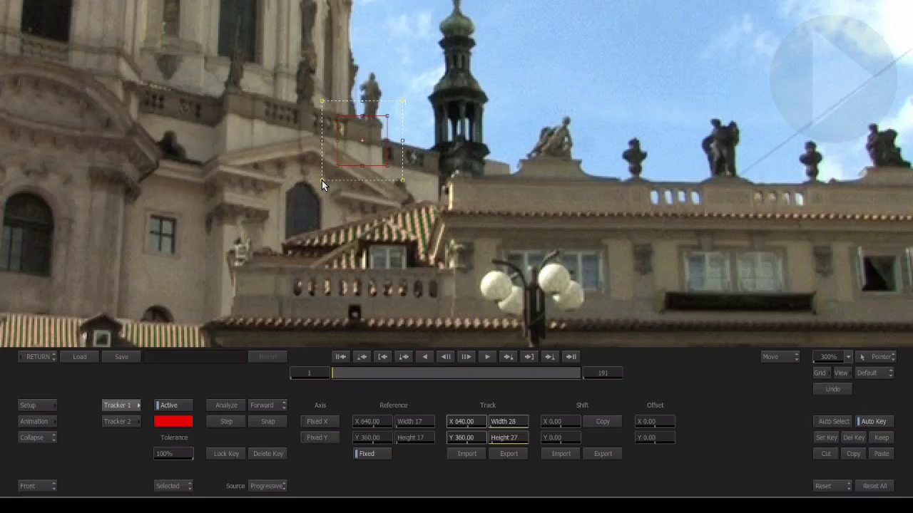
key(Home)
key(Home)
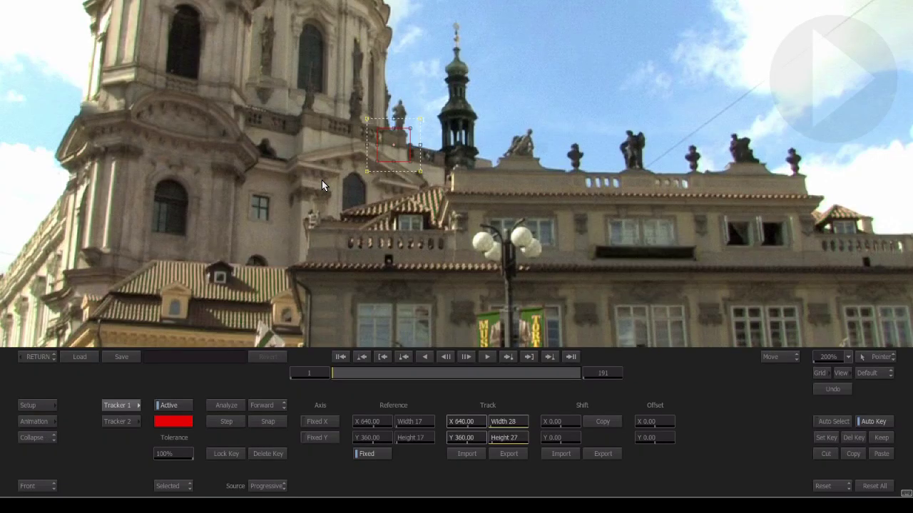
key(Home)
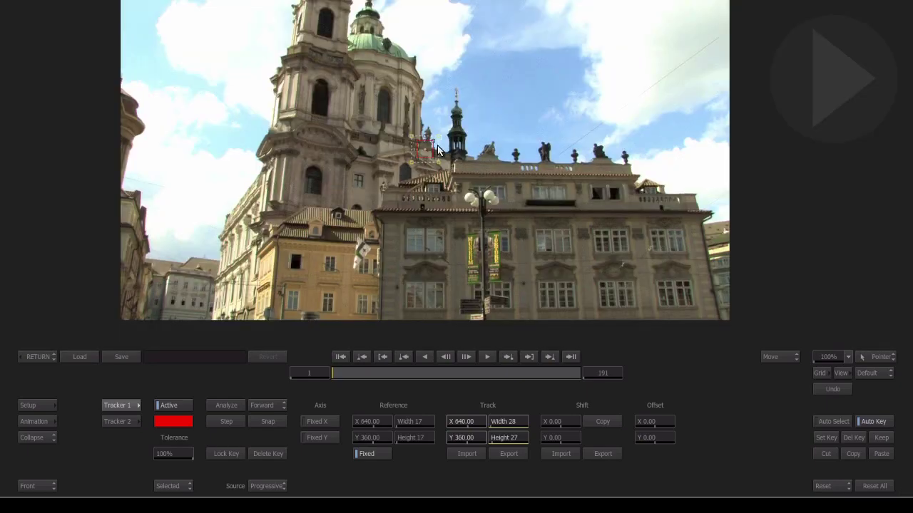
drag(428, 150, 497, 325)
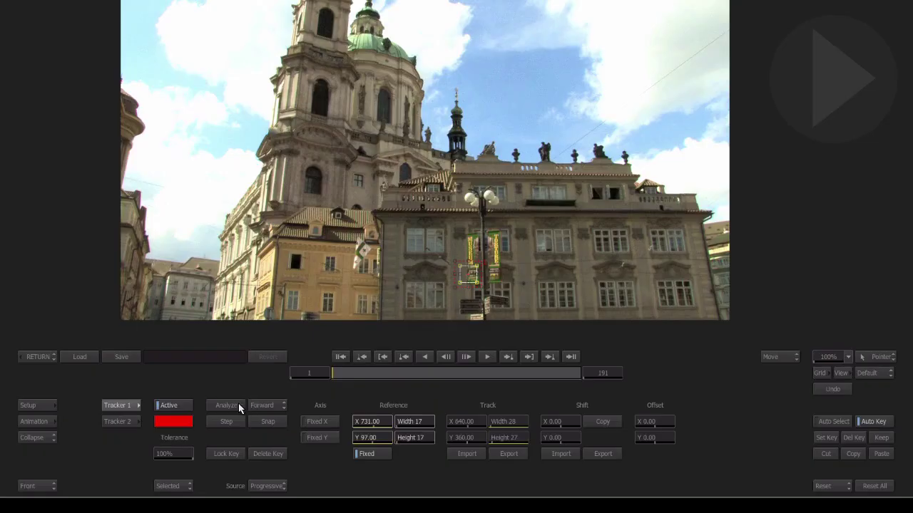
- Analyse Tracker 1 across all 191 frames and scrub back to review its motion path
click(237, 405)
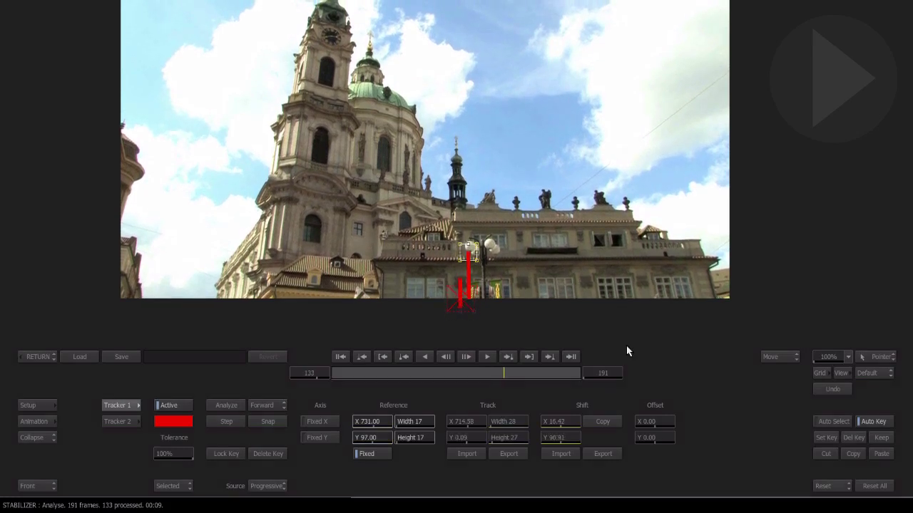
drag(503, 371, 427, 374)
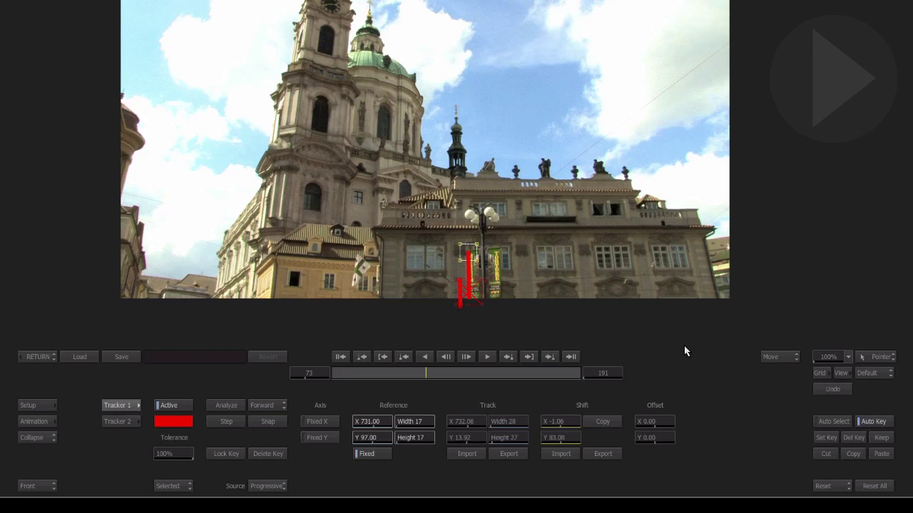
click(770, 357)
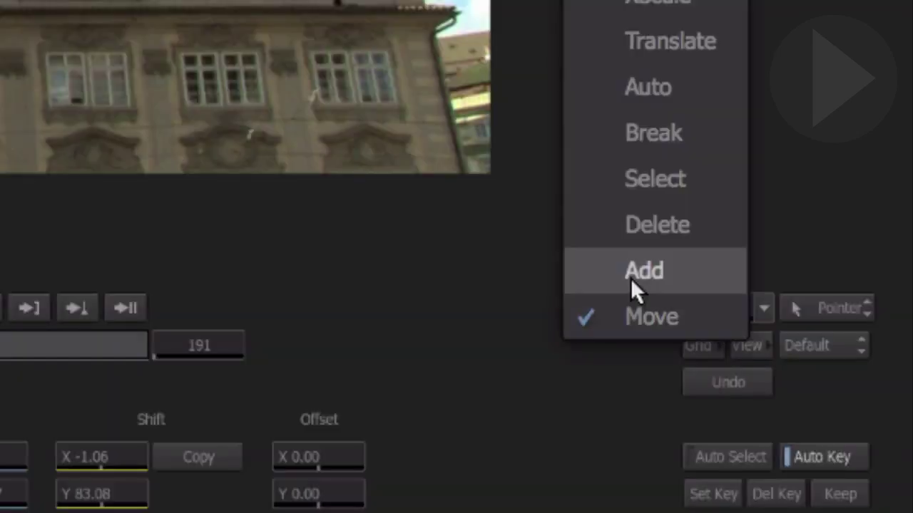
- Set the edit mode to Add and drag the tracker from the MUSEUM banner onto the TORTURE banner
click(631, 278)
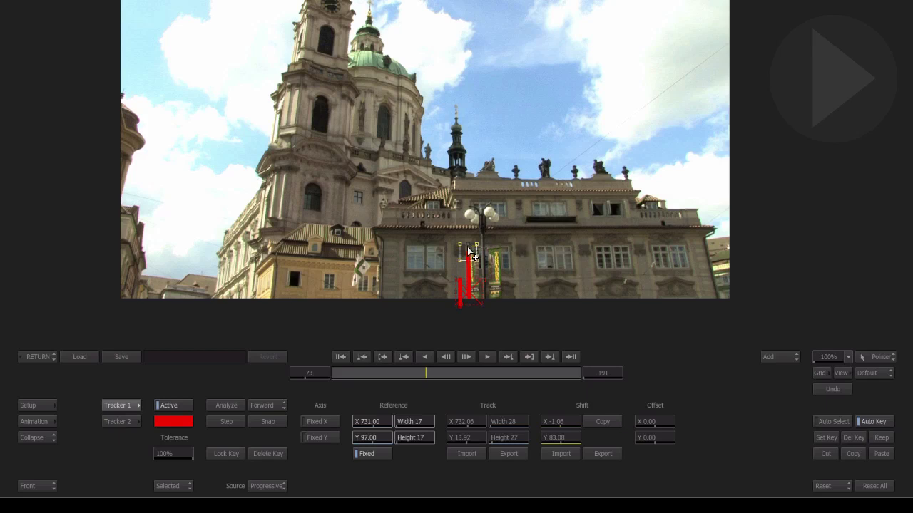
key(super+plus)
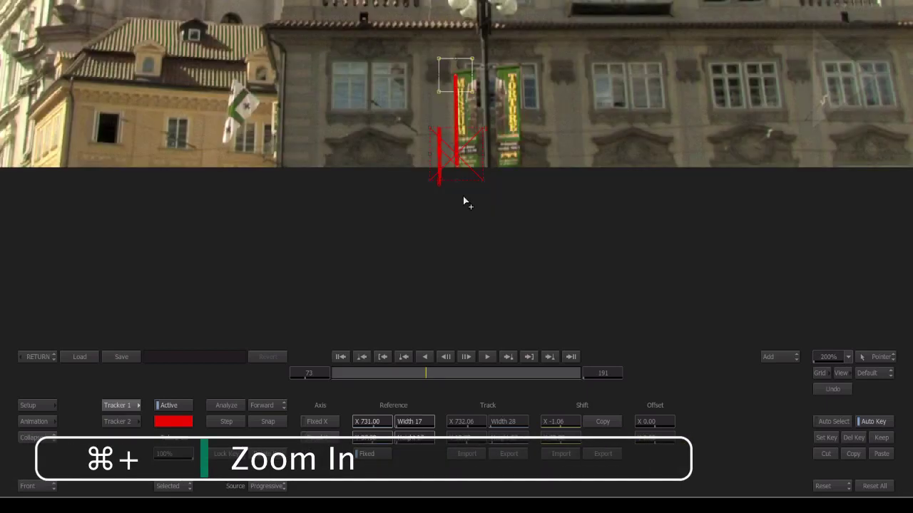
drag(378, 102, 390, 212)
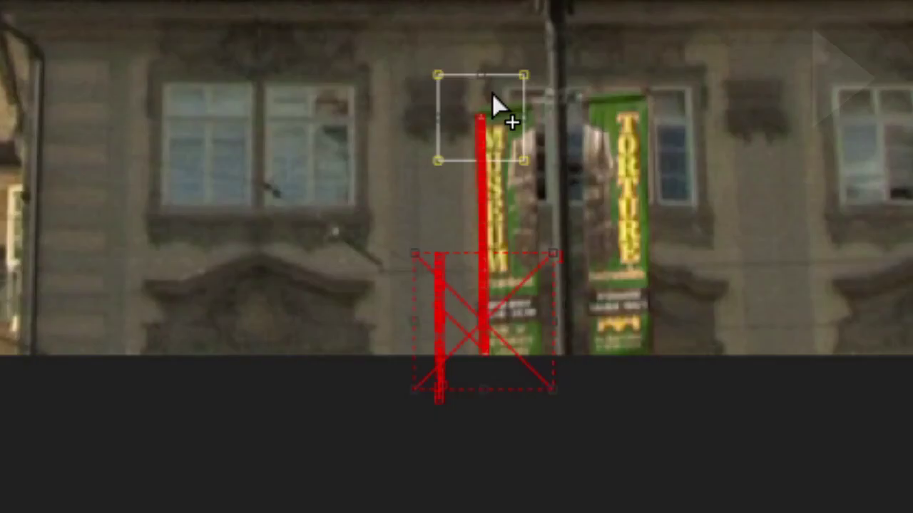
click(469, 176)
drag(488, 114, 635, 185)
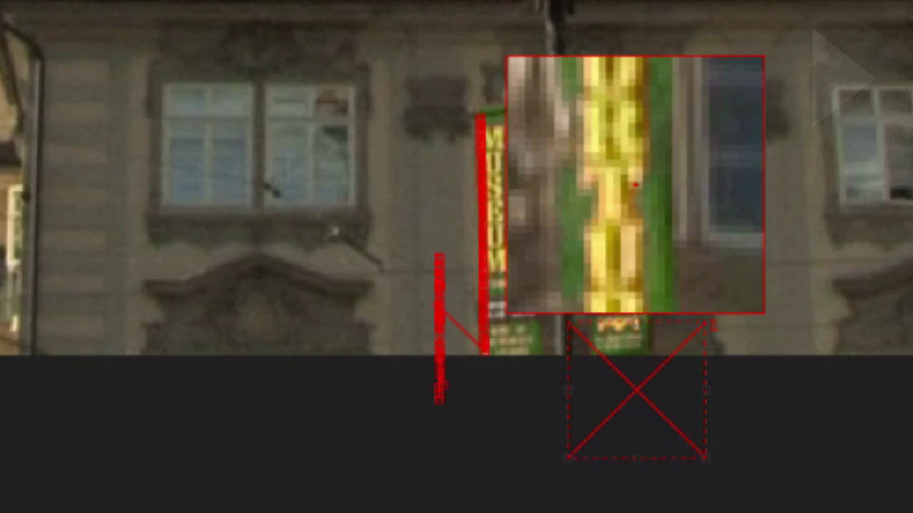
drag(635, 184, 635, 184)
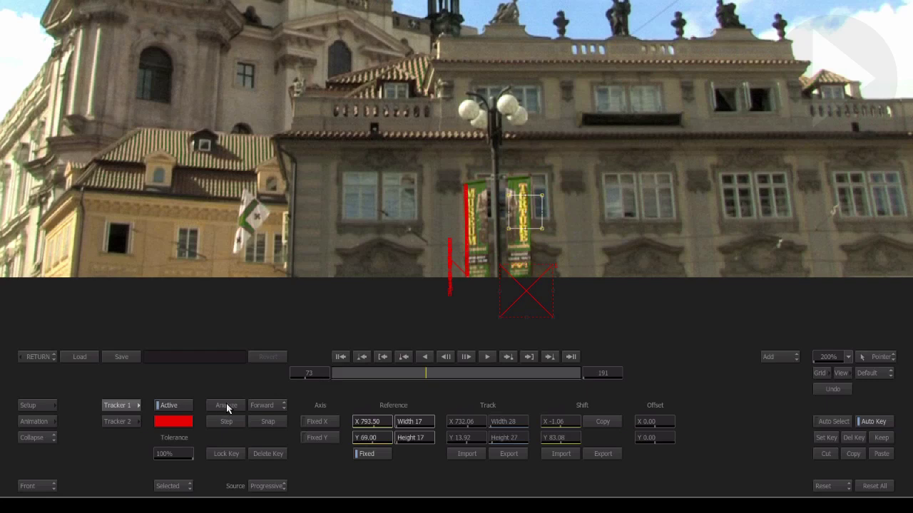
- Analyse the track, re-centre the drifted tracker on the pole at frame 154, and re-analyse
click(226, 405)
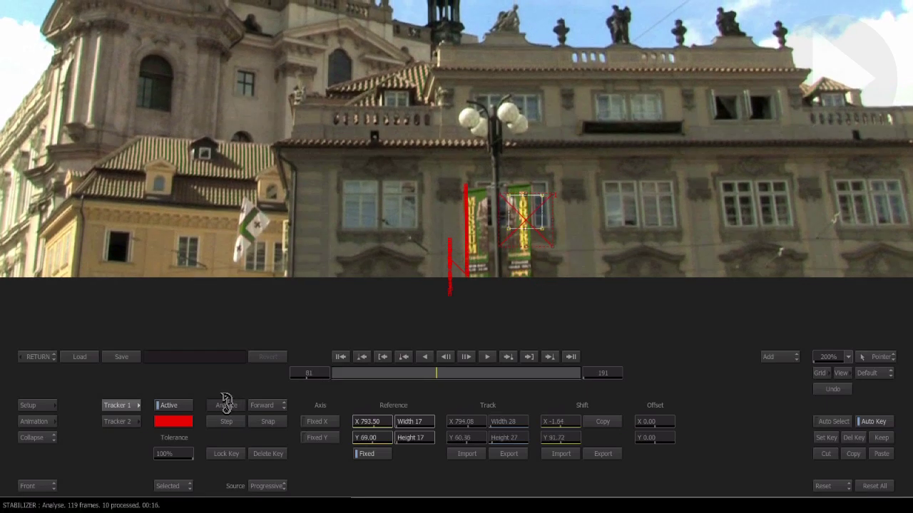
key(Home)
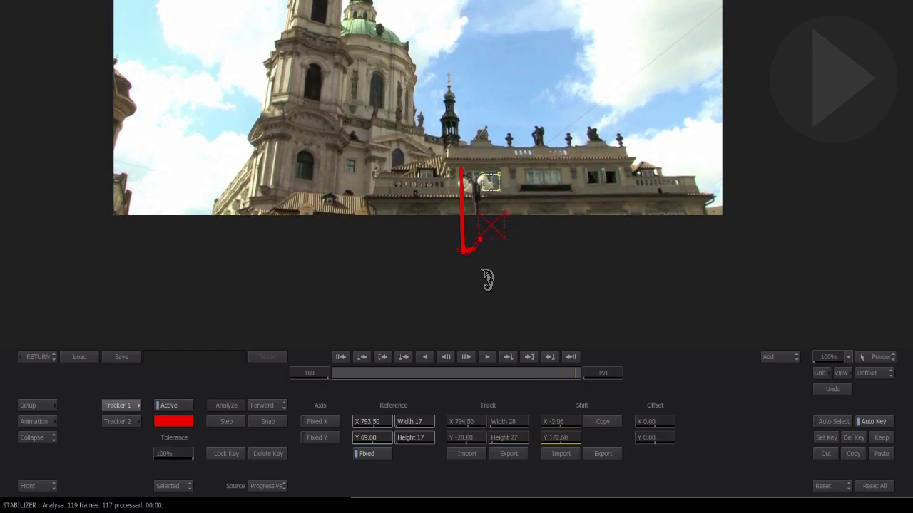
drag(572, 374, 525, 366)
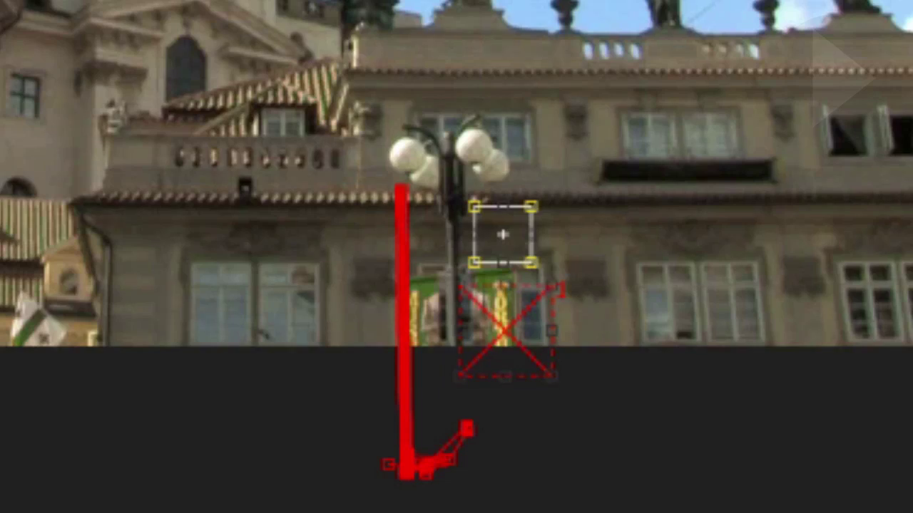
click(510, 208)
drag(497, 233, 461, 211)
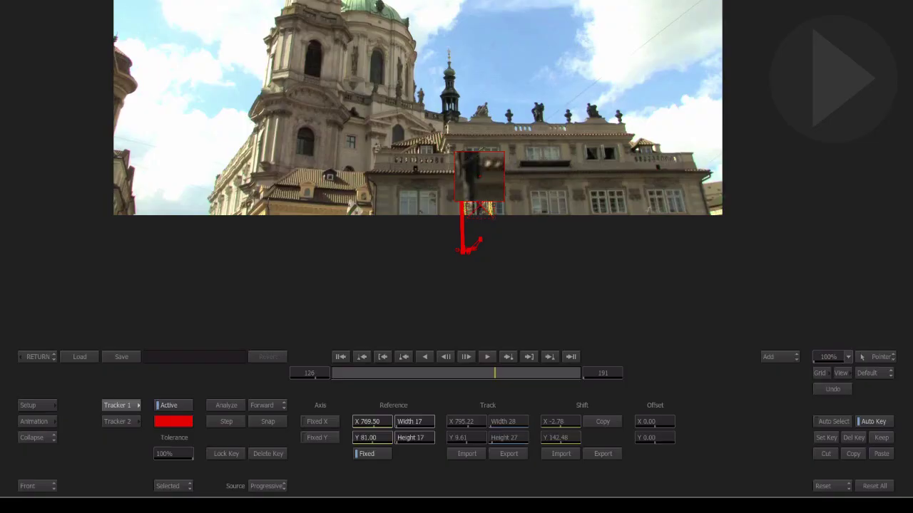
click(237, 405)
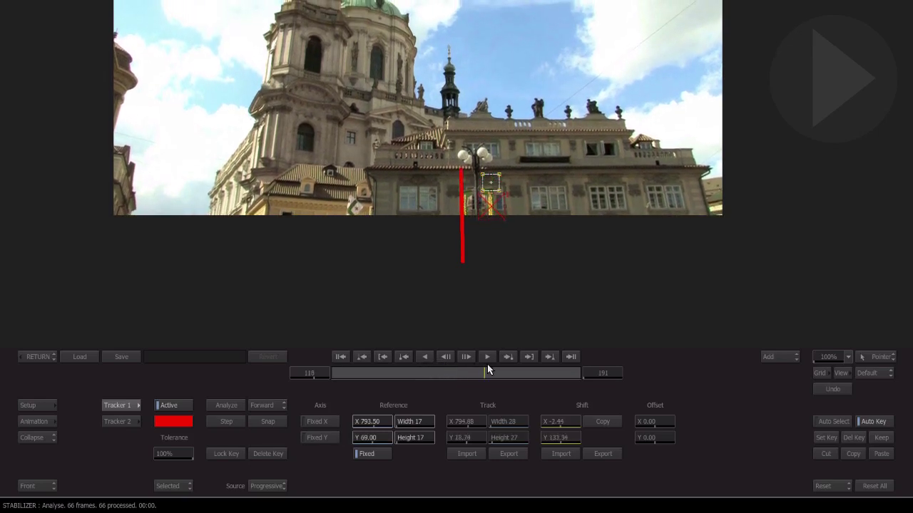
- Return to the masks and scrub through the clip to check the banner mask follows the track
click(44, 355)
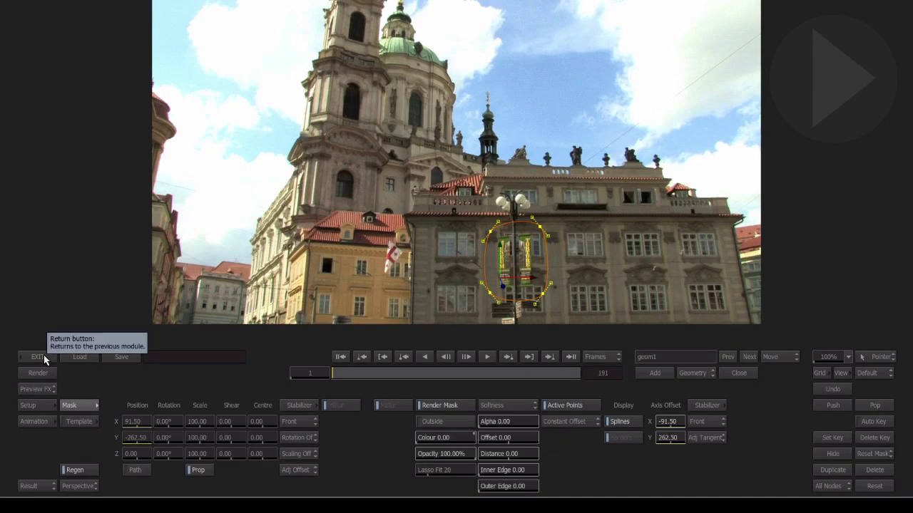
drag(340, 371, 410, 377)
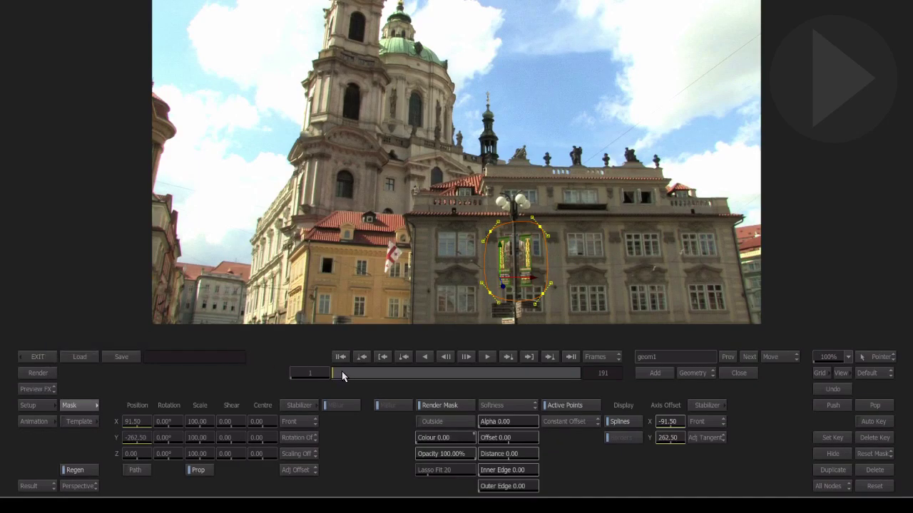
drag(230, 467, 549, 438)
- From the first frame, add mask geom2 and draw its curved outline over the rooftops
click(208, 410)
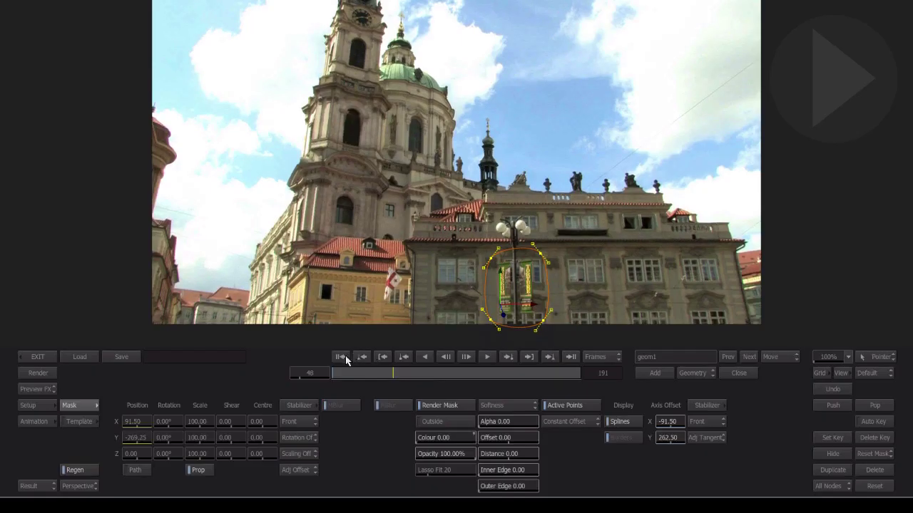
click(27, 410)
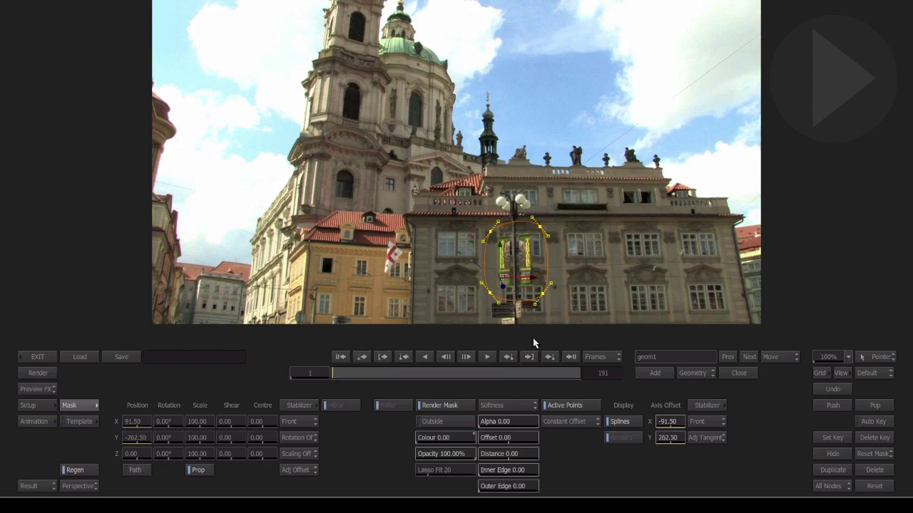
click(648, 375)
mouse_move(409, 191)
mouse_down()
mouse_move(410, 228)
mouse_move(498, 187)
mouse_move(488, 158)
mouse_move(411, 174)
mouse_up()
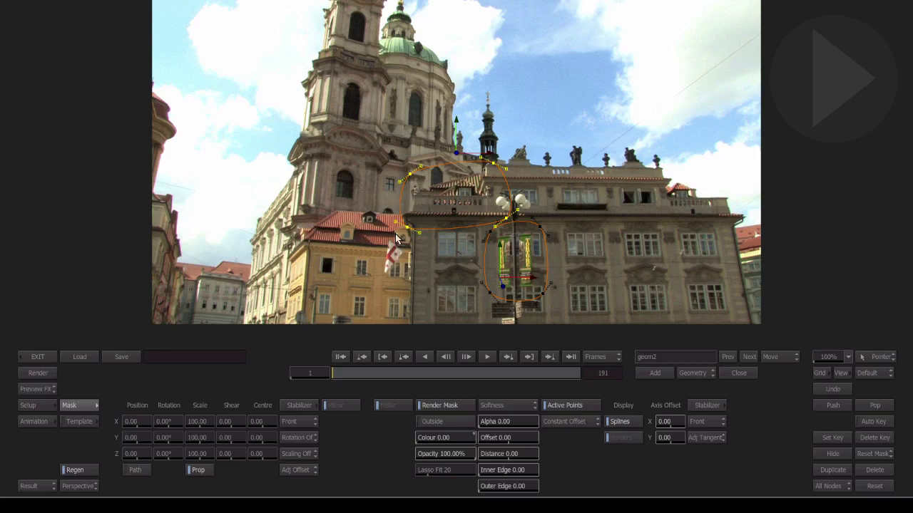
- Show the node schematic and move the tracked axis1 node up
click(87, 486)
click(105, 411)
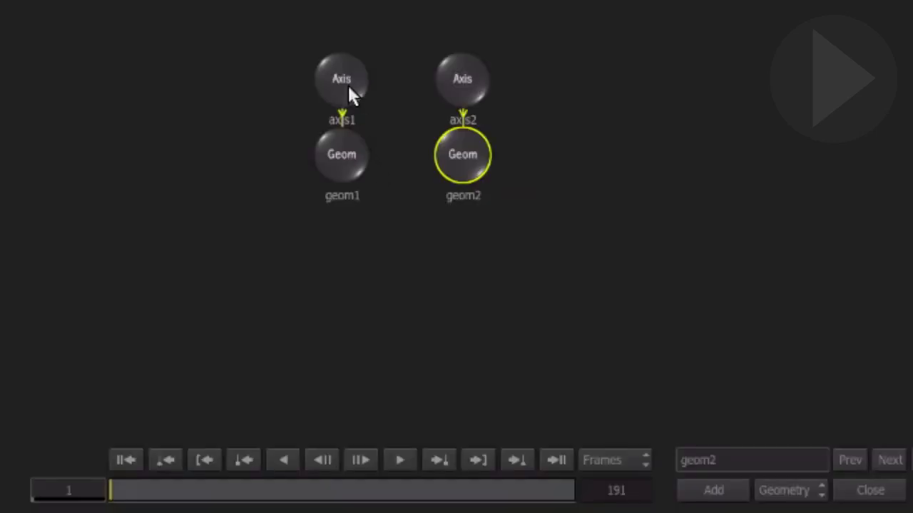
click(348, 80)
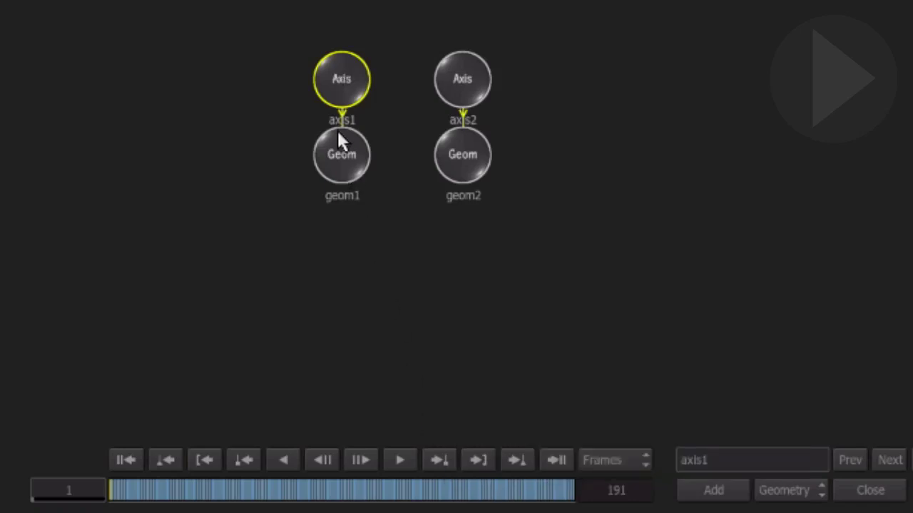
drag(359, 86, 343, 61)
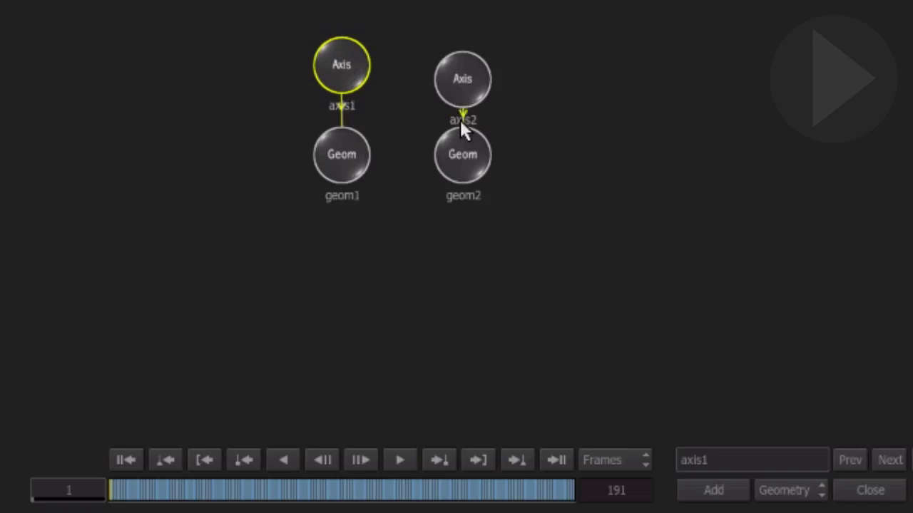
- Delete geom2's own axis2 node and connect axis1 to geom2
click(459, 141)
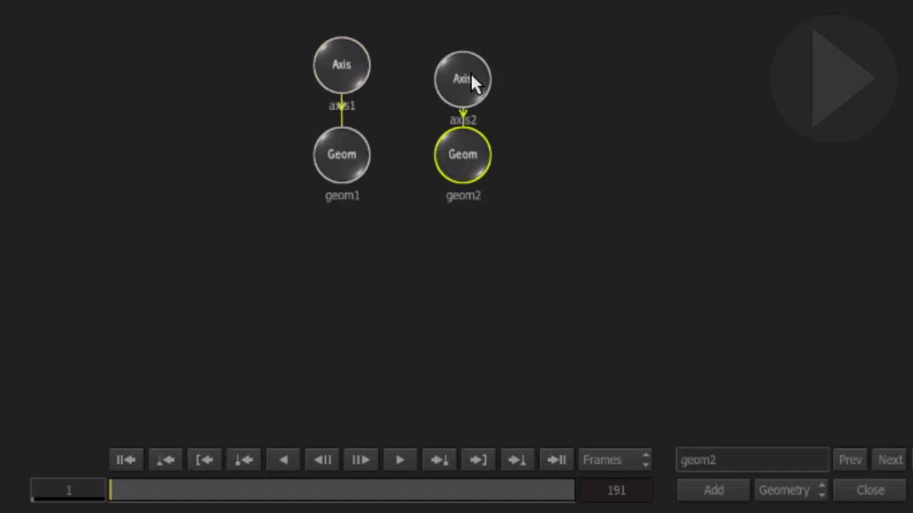
drag(464, 78, 505, 503)
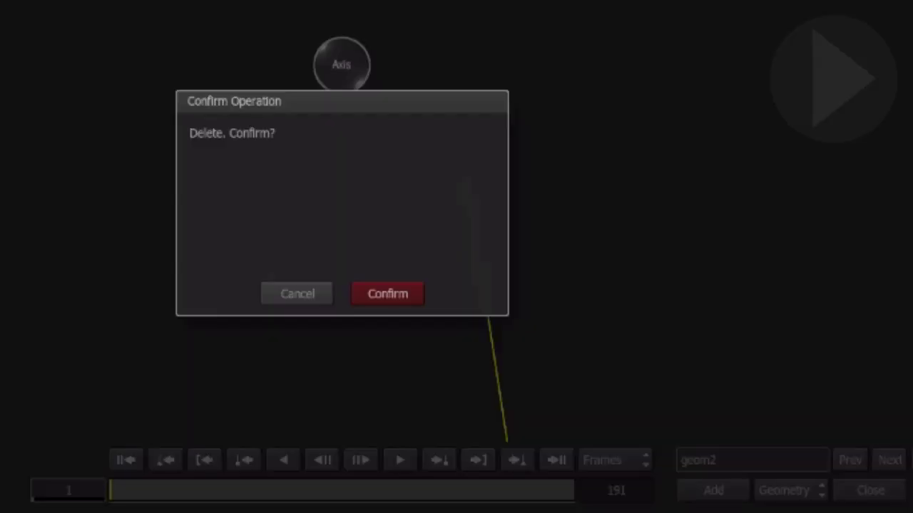
click(383, 297)
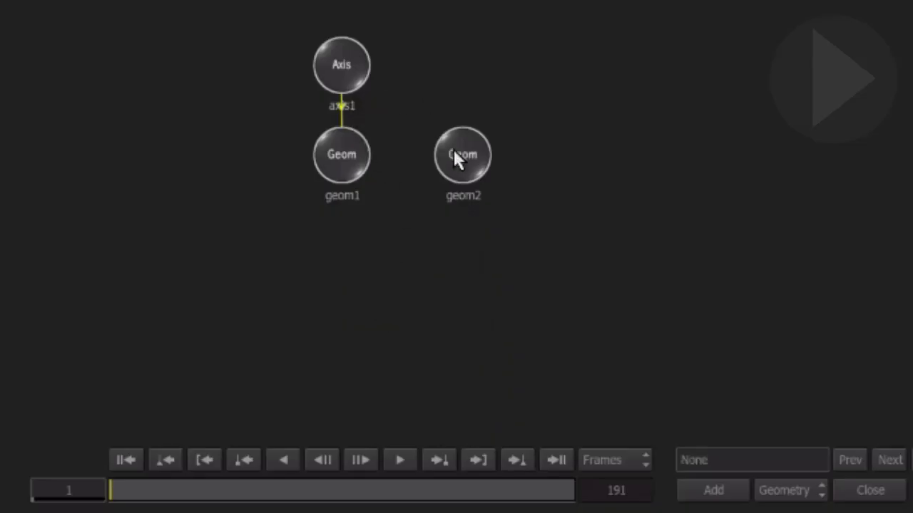
click(337, 66)
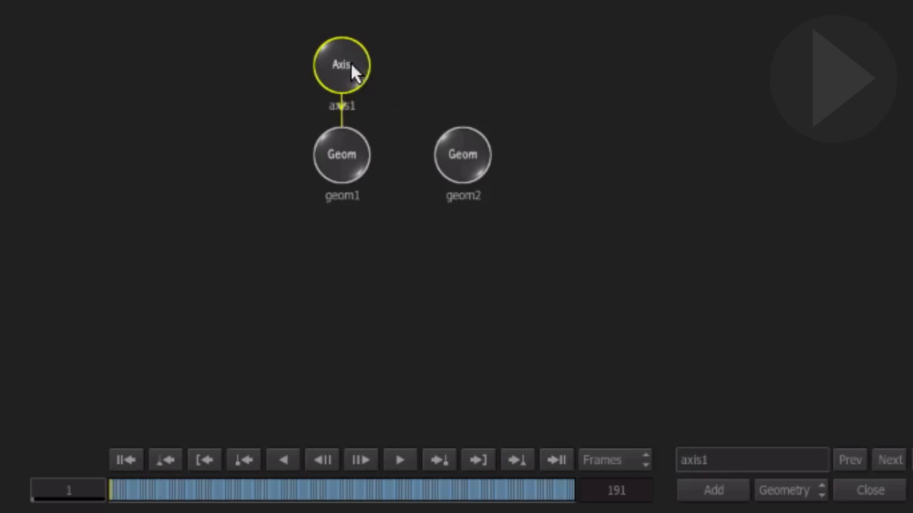
drag(350, 62, 403, 11)
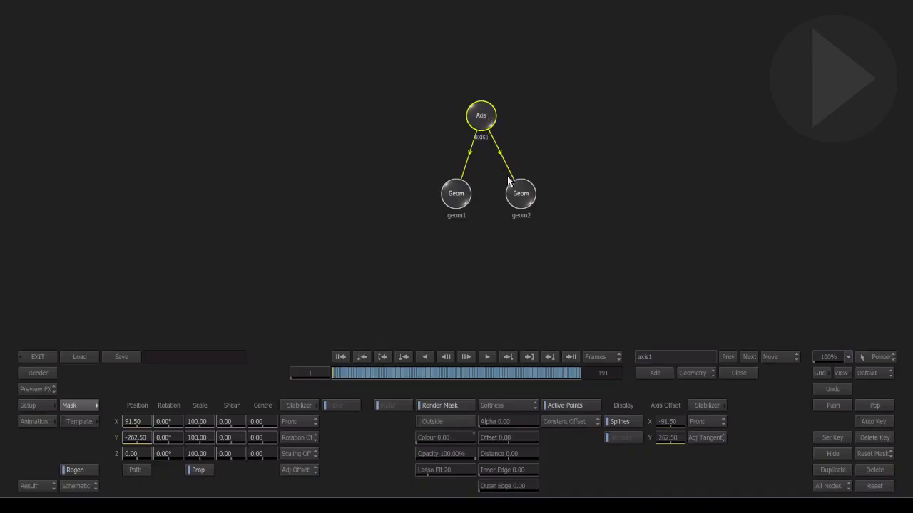
- Back in Perspective at frame 77, offset geom2's axis to X -84, Y 278
click(95, 486)
click(100, 501)
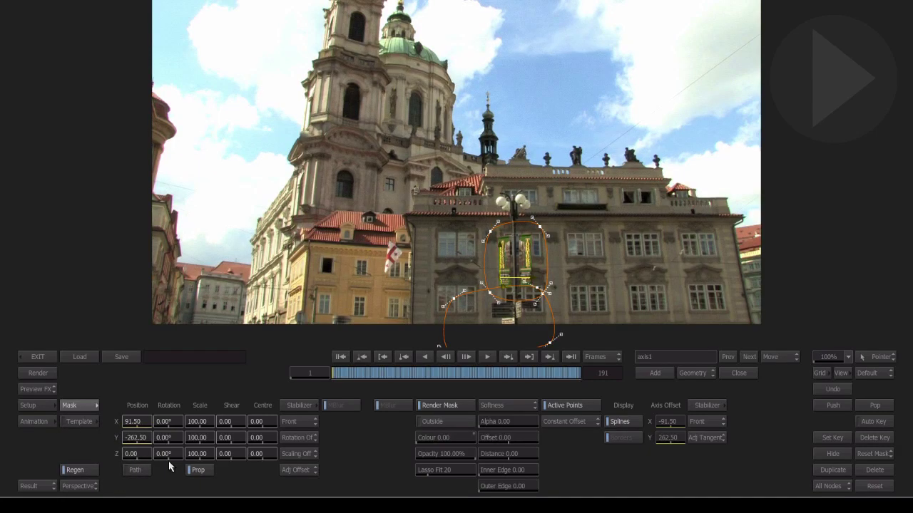
drag(348, 373, 263, 342)
click(746, 357)
click(746, 357)
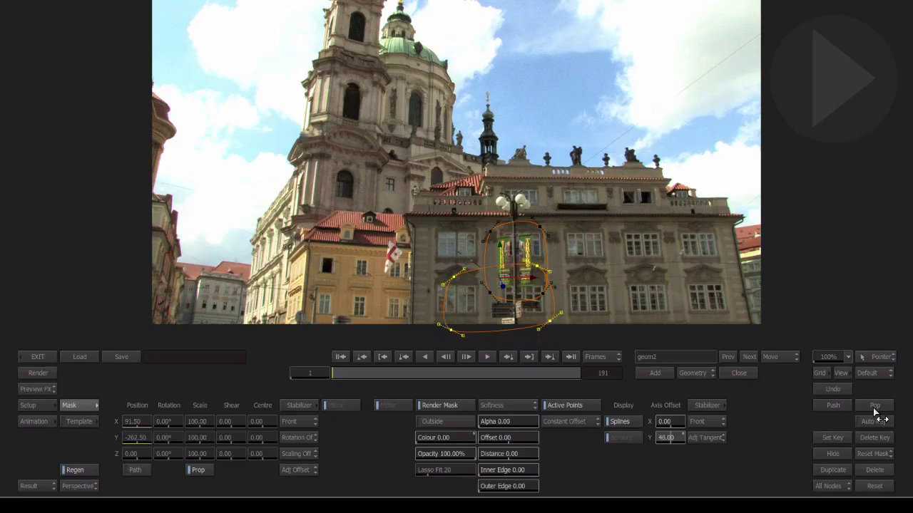
drag(668, 438, 912, 405)
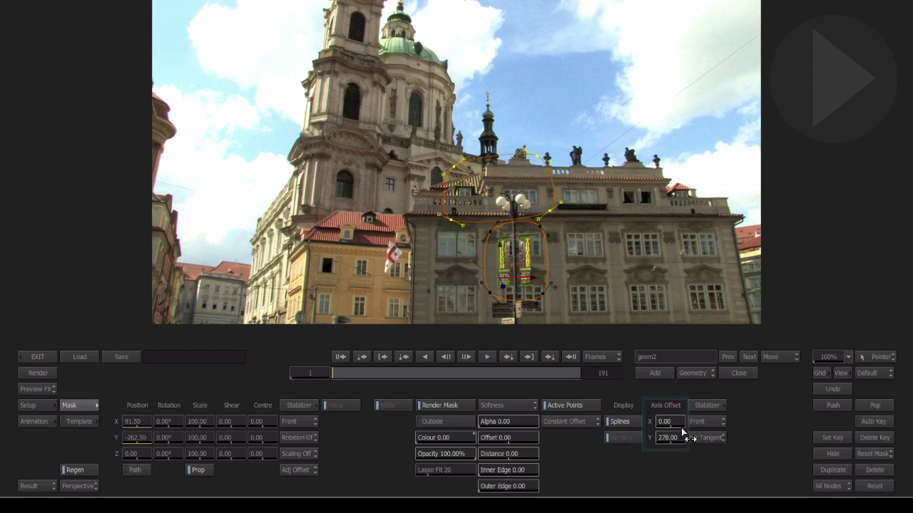
drag(663, 422, 367, 413)
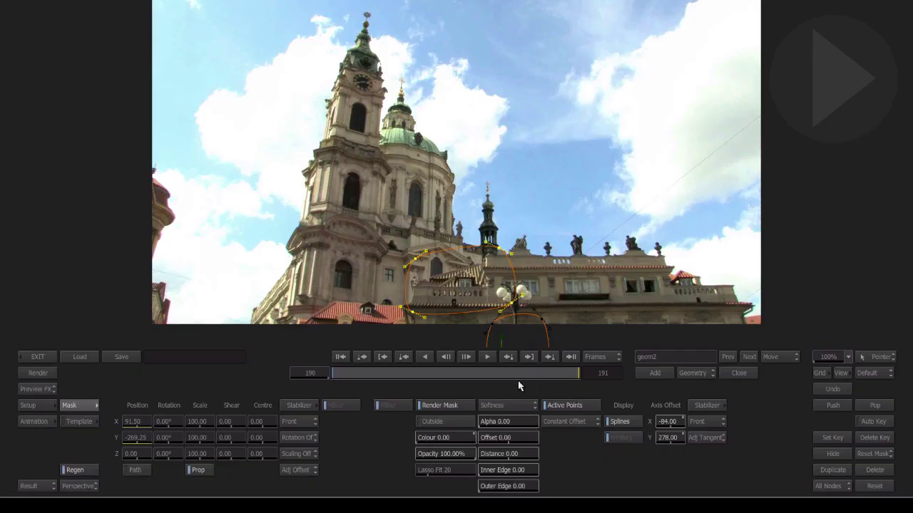
- At frame 1, add mask geom3 with four points along the yellow building's left edge
click(333, 363)
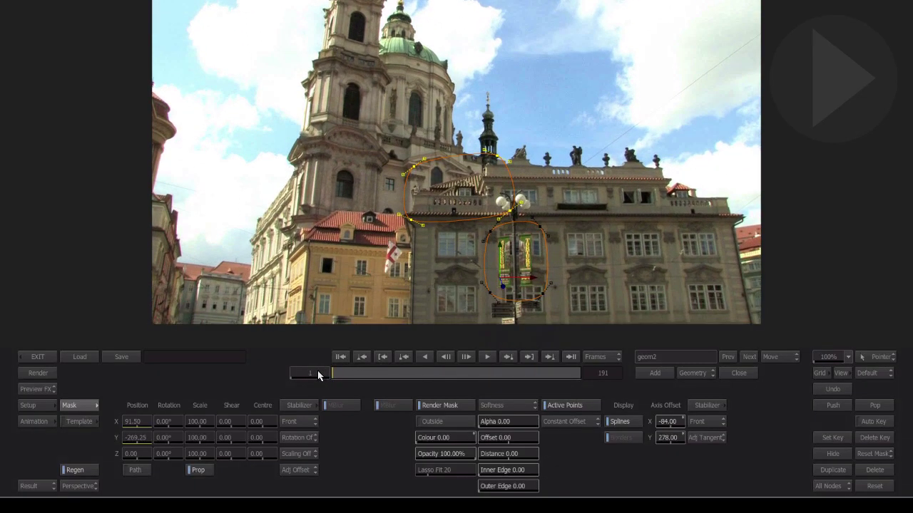
click(646, 371)
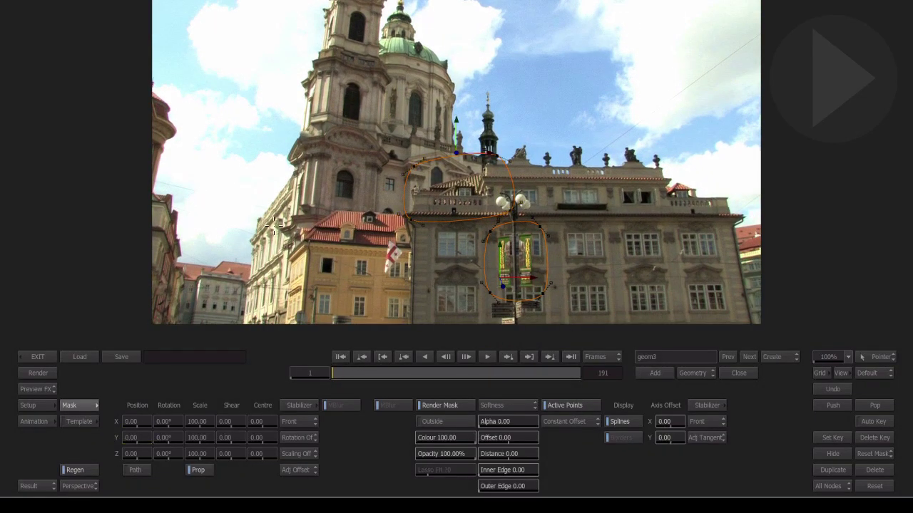
click(297, 206)
click(295, 250)
click(415, 252)
click(417, 194)
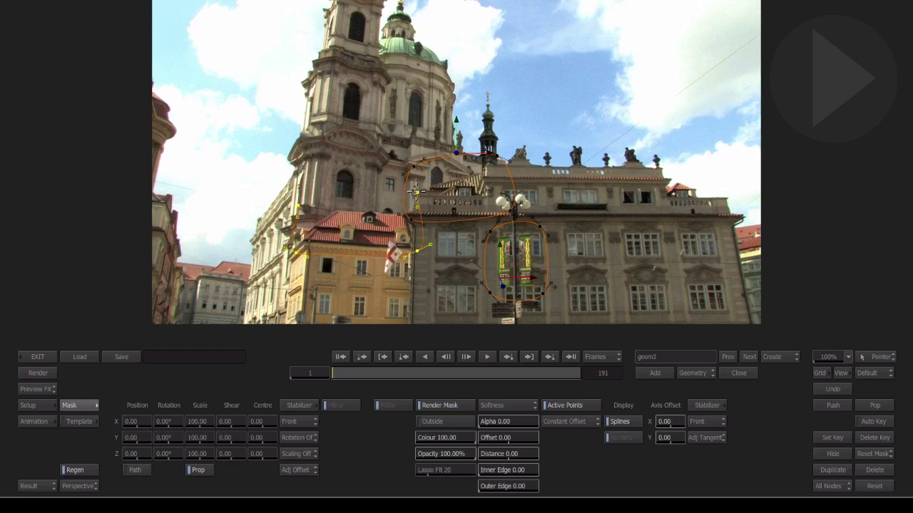